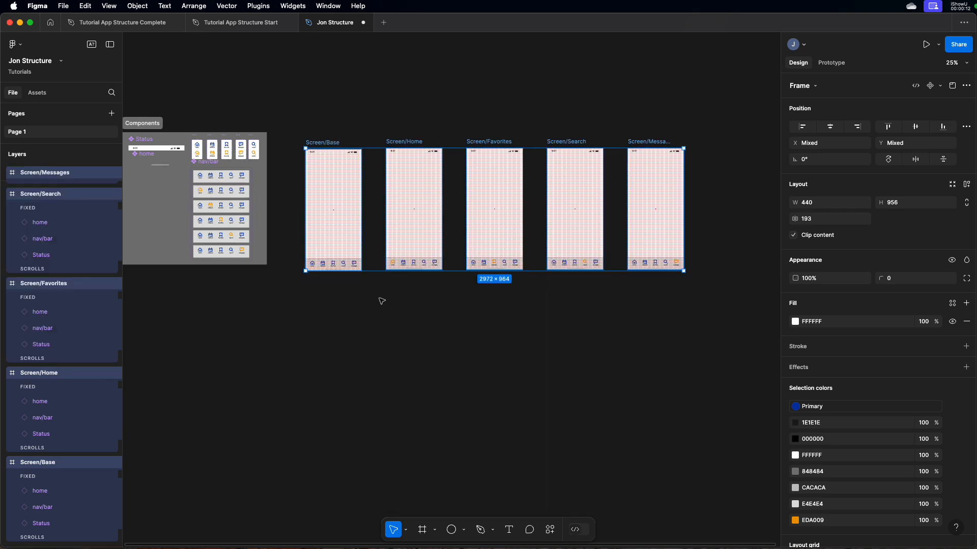
# Examine the row of five app screens from Screen/Base to Screen/Messages and their nav bars.
pyautogui.hotkey('shift', '2')
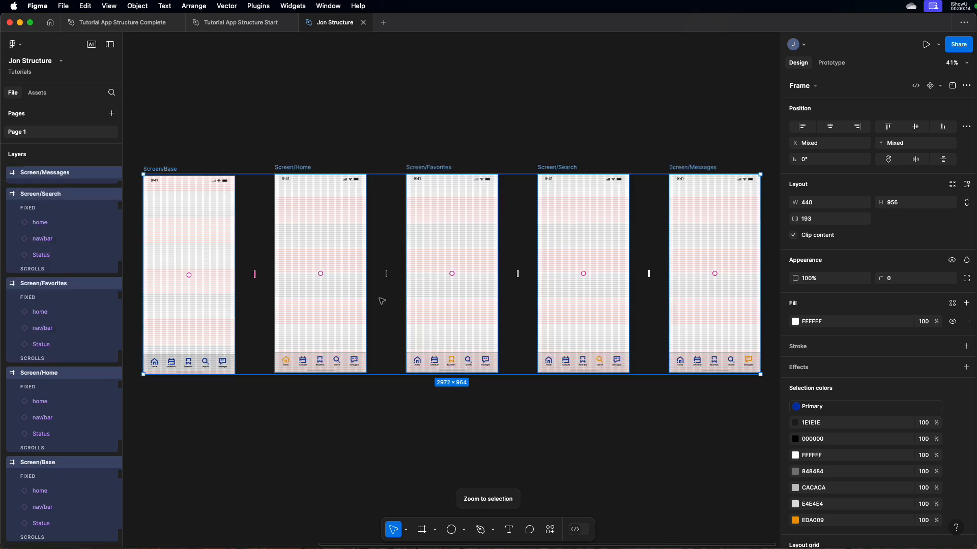
pyautogui.click(369, 136)
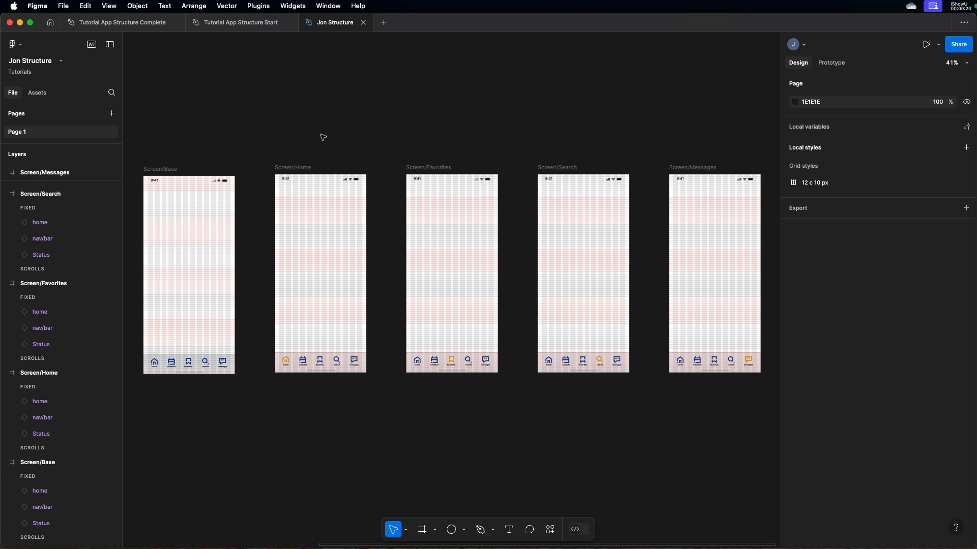
pyautogui.hscroll(-5, 320, 145)
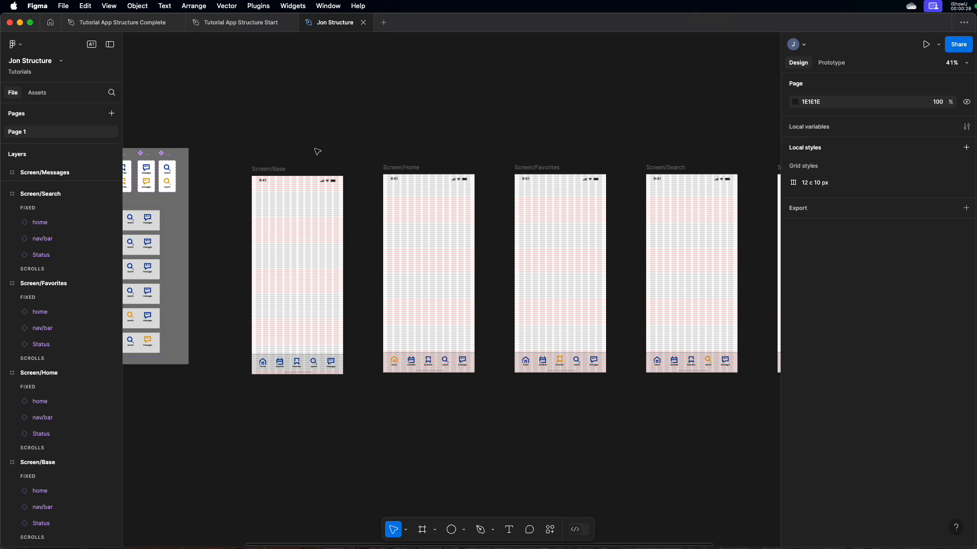
pyautogui.scroll(-1, 458, 193)
pyautogui.hscroll(1, 457, 192)
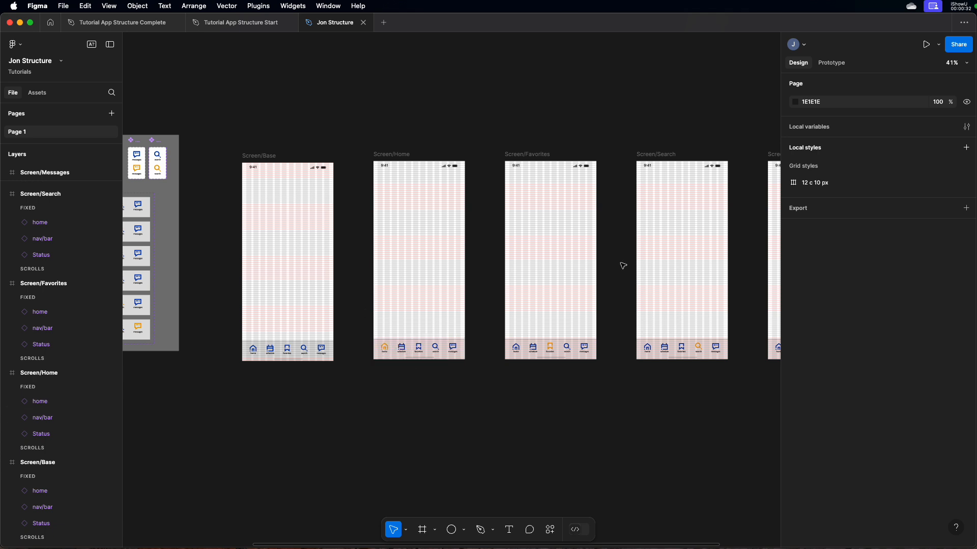
pyautogui.hscroll(3, 529, 265)
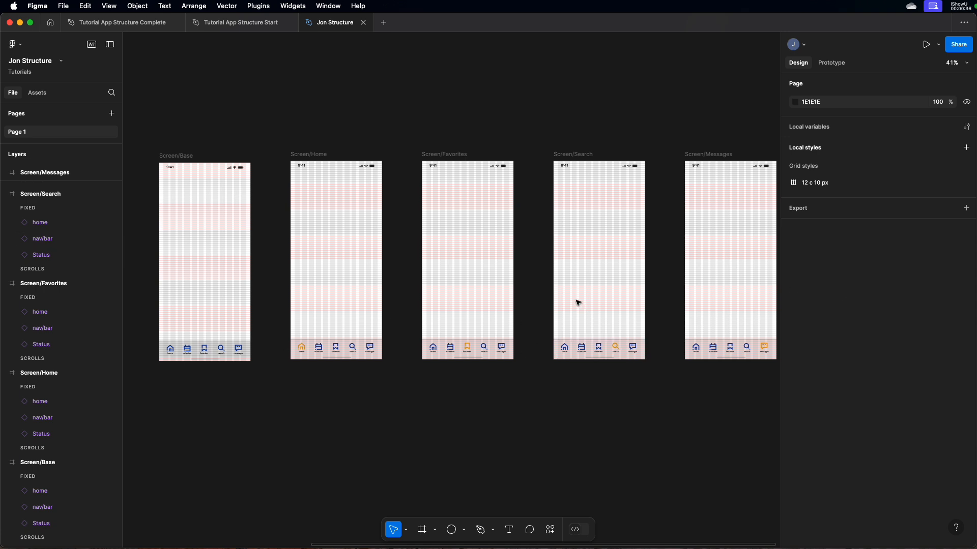
pyautogui.hscroll(2, 494, 321)
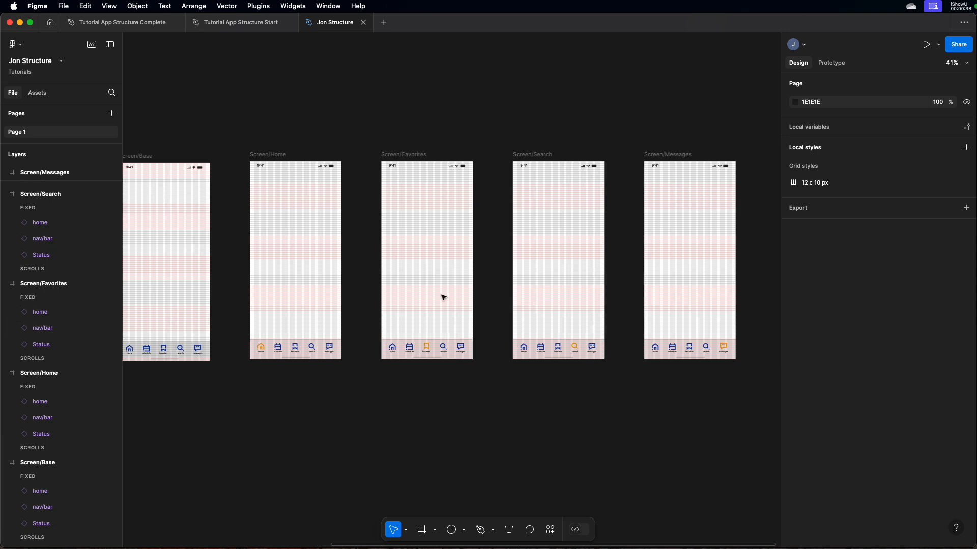
pyautogui.hscroll(-2, 409, 318)
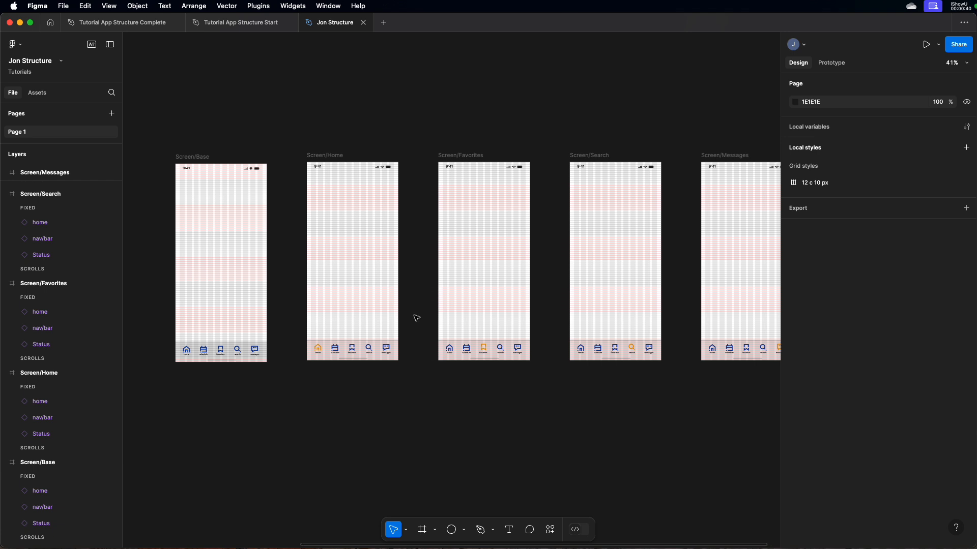
pyautogui.hscroll(2, 416, 319)
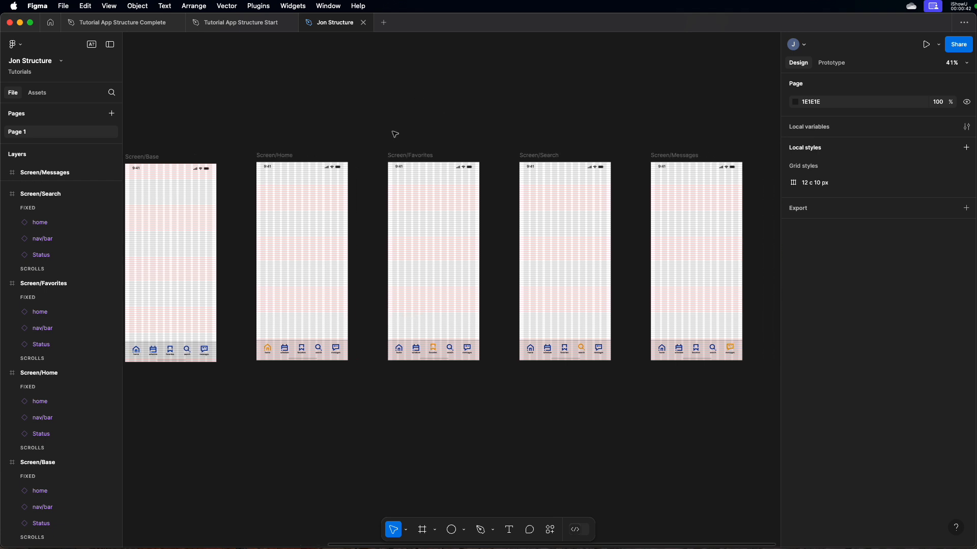
pyautogui.hscroll(1, 394, 134)
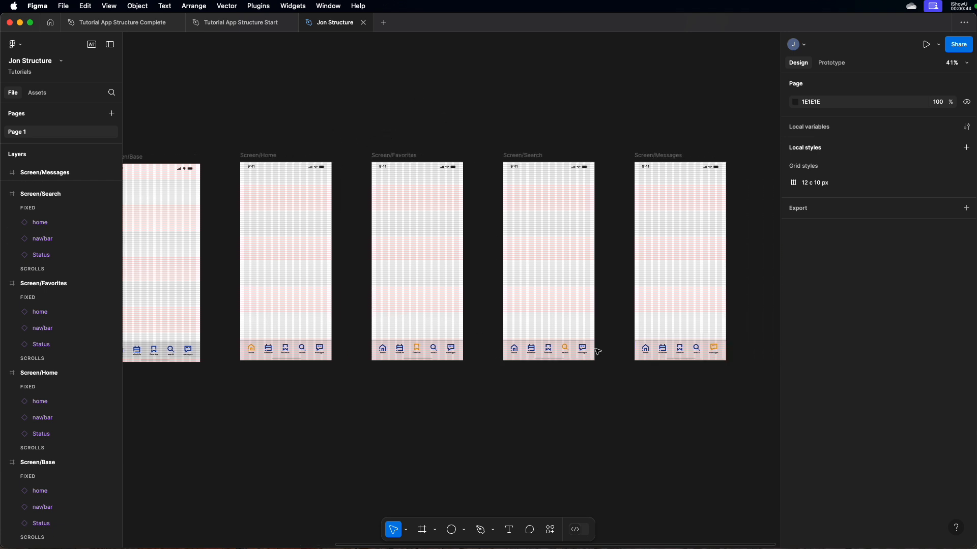
pyautogui.hscroll(-1, 538, 344)
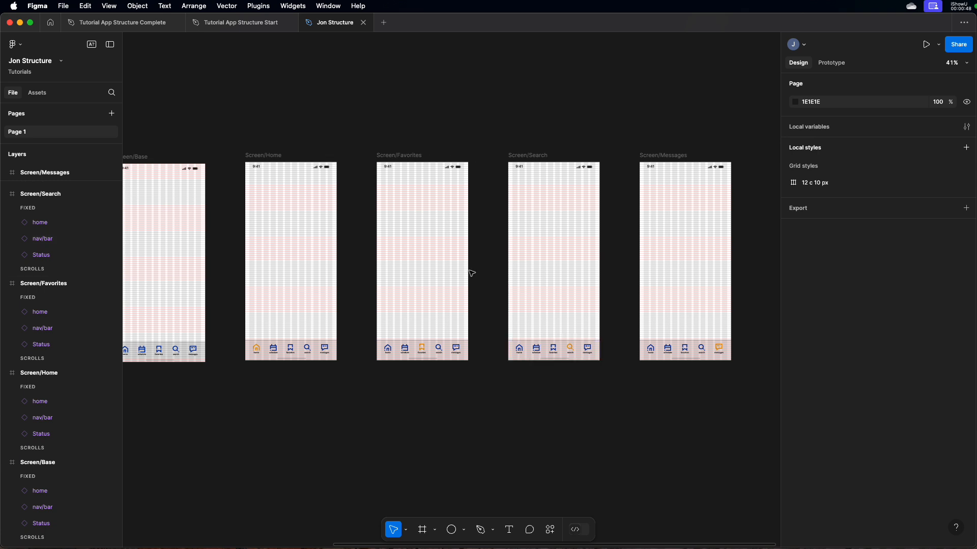
# Shift the Favorites, Search and Messages screens away from Screen/Home and place a duplicate of Screen/Favorites in the gap.
pyautogui.moveTo(383, 142); pyautogui.dragTo(741, 410)
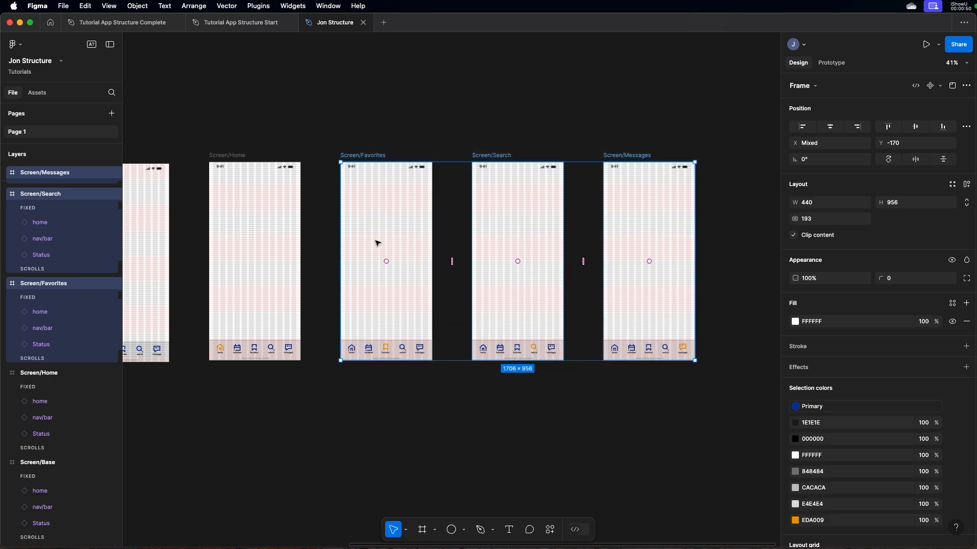
pyautogui.moveTo(364, 184); pyautogui.dragTo(354, 156)
pyautogui.click(440, 140)
# Set the screen property of the nav bar in the duplicate beside Screen/Home to schedule.
pyautogui.click(399, 351)
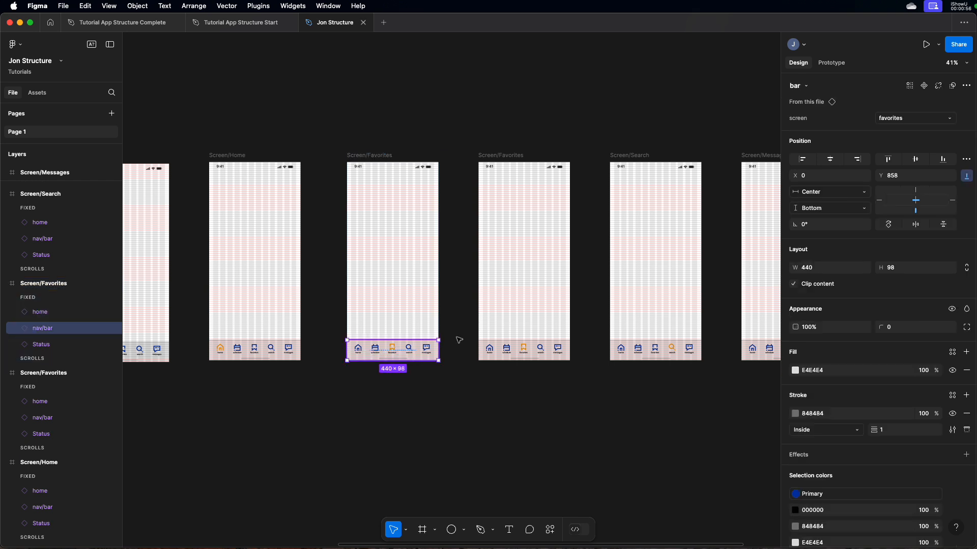
pyautogui.click(903, 119)
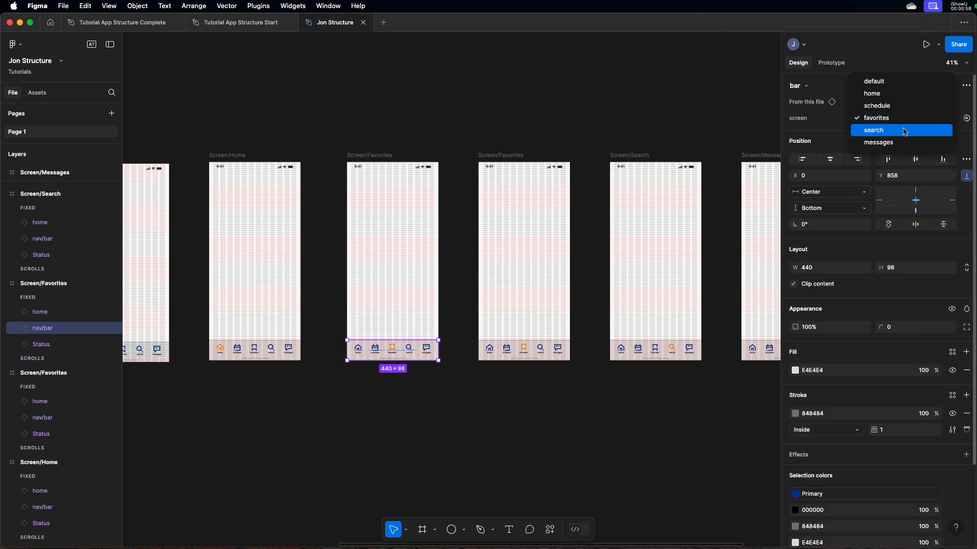
pyautogui.click(903, 105)
# Rename the duplicated frame beside Screen/Home to Screen/Schedule.
pyautogui.doubleClick(375, 156)
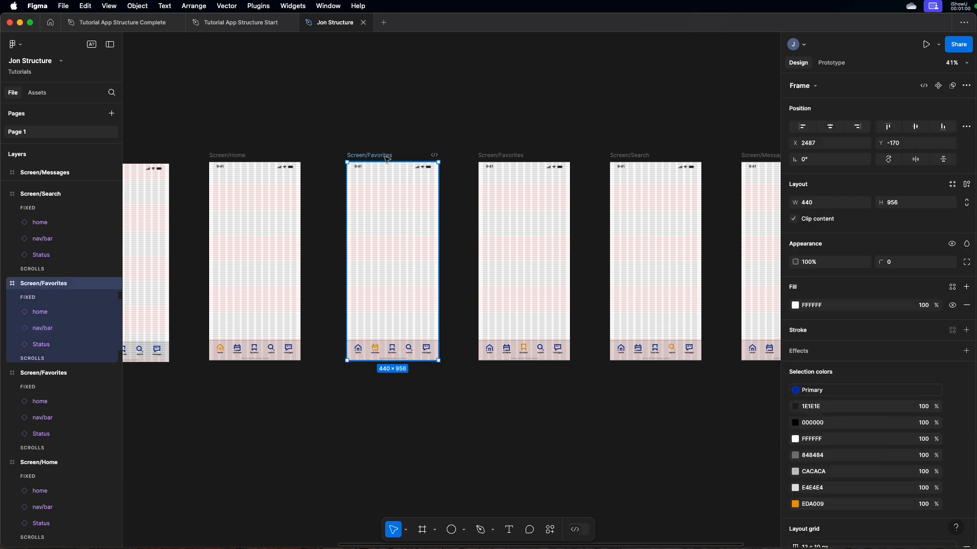
pyautogui.doubleClick(375, 155)
pyautogui.write('Schedule')
pyautogui.press('Return')
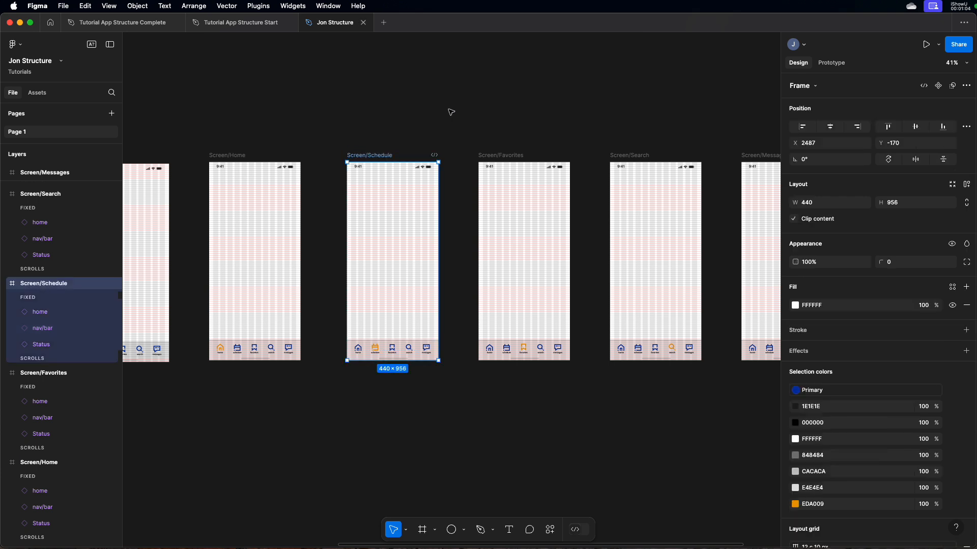
pyautogui.press('Escape')
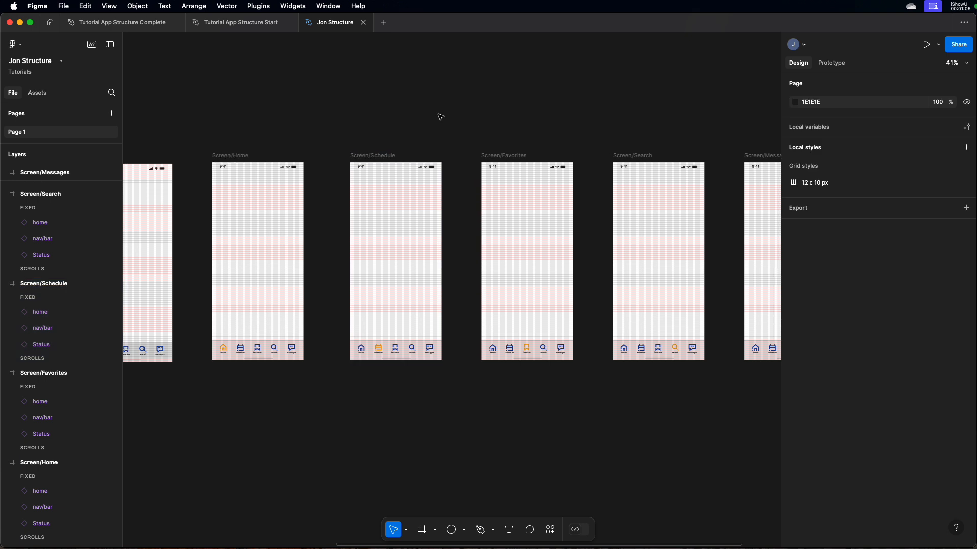
# Add a prototype link from the up variant of the nav/home component to Screen/Home, triggered on tap.
pyautogui.hscroll(-3, 441, 118)
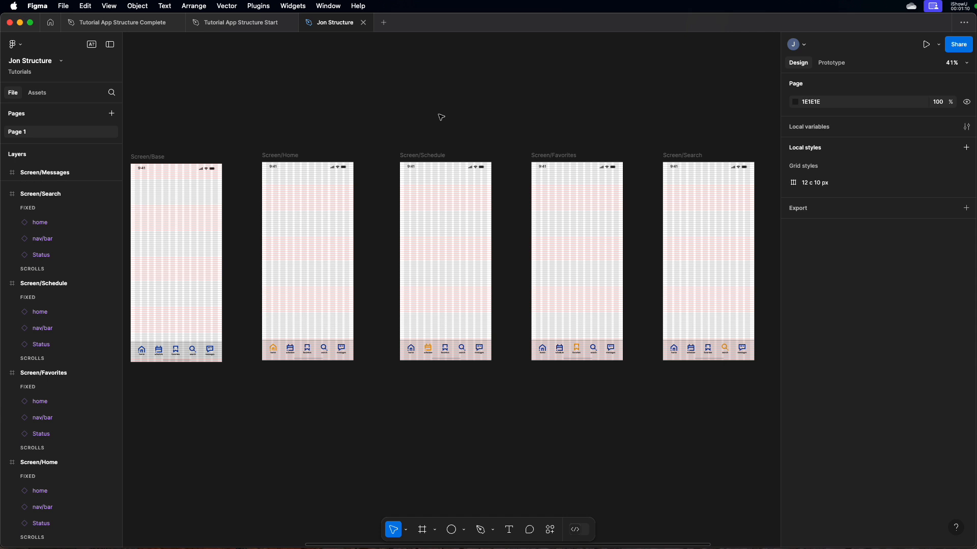
pyautogui.press('-')
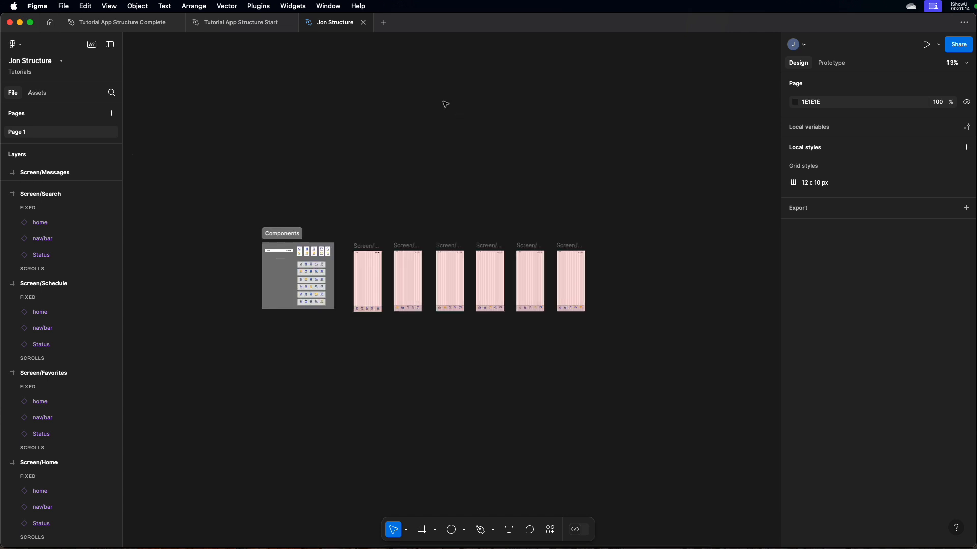
pyautogui.moveTo(341, 222); pyautogui.dragTo(630, 331)
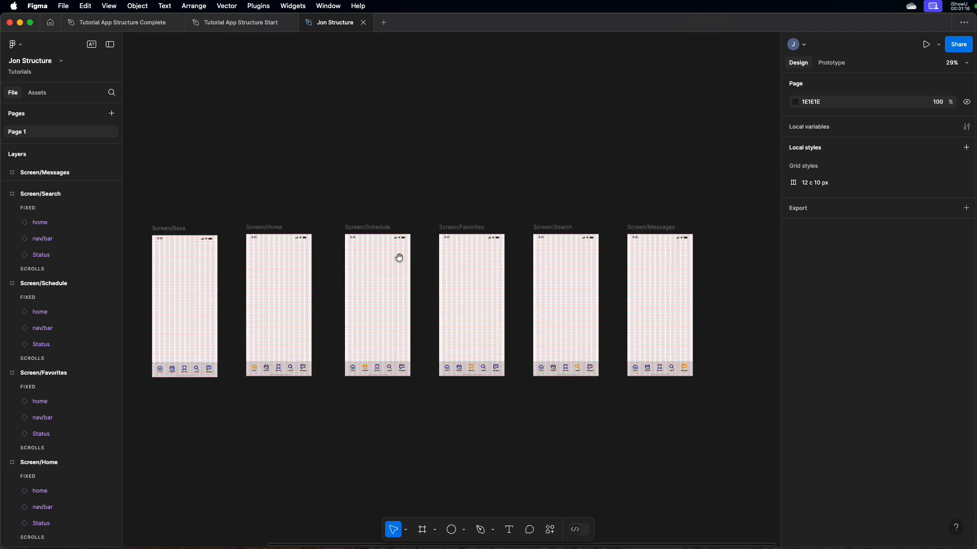
pyautogui.hscroll(-5, 399, 258)
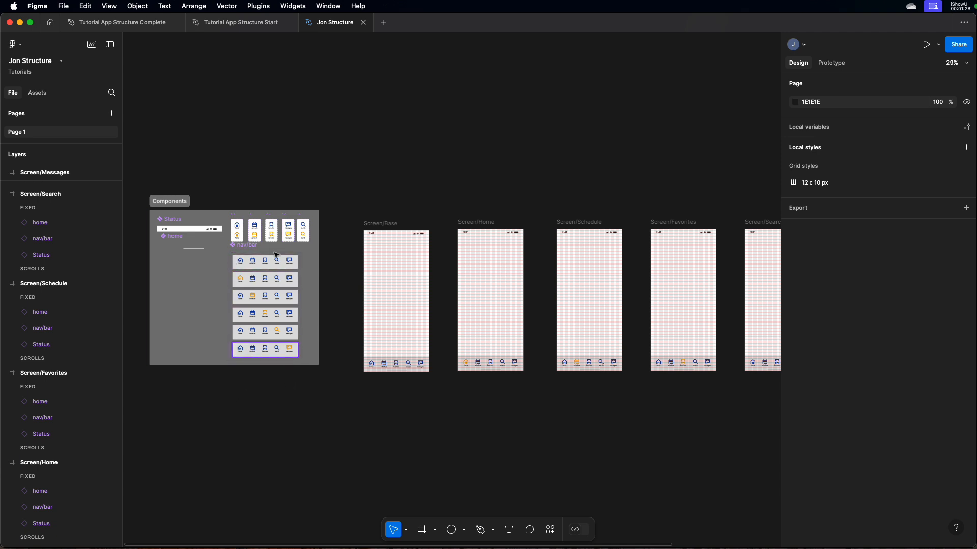
pyautogui.click(236, 226)
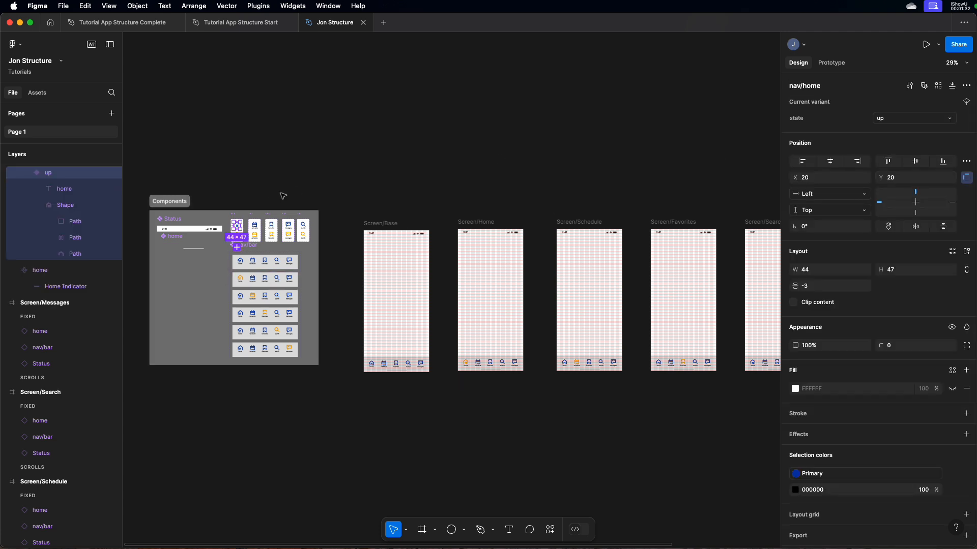
pyautogui.moveTo(204, 198); pyautogui.dragTo(512, 332)
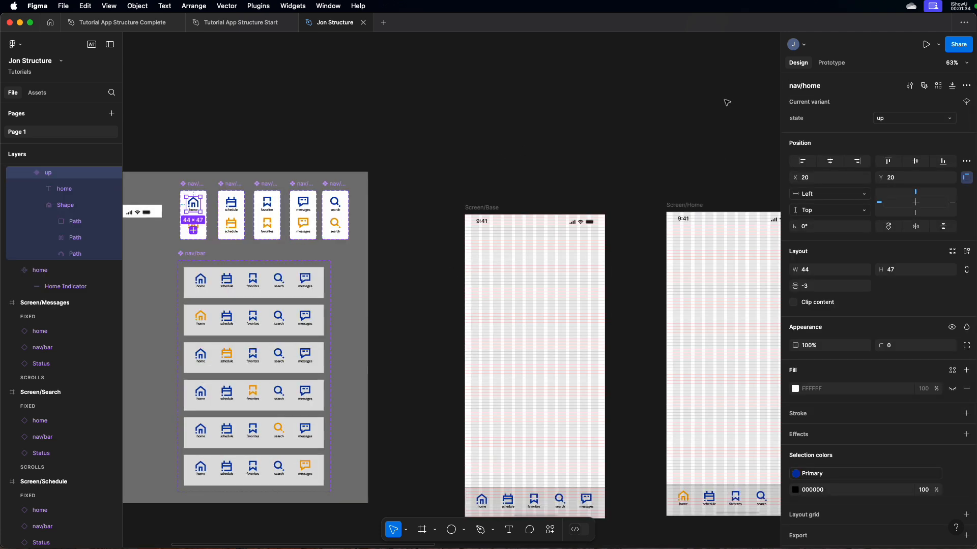
pyautogui.click(830, 65)
pyautogui.moveTo(200, 204); pyautogui.dragTo(697, 227)
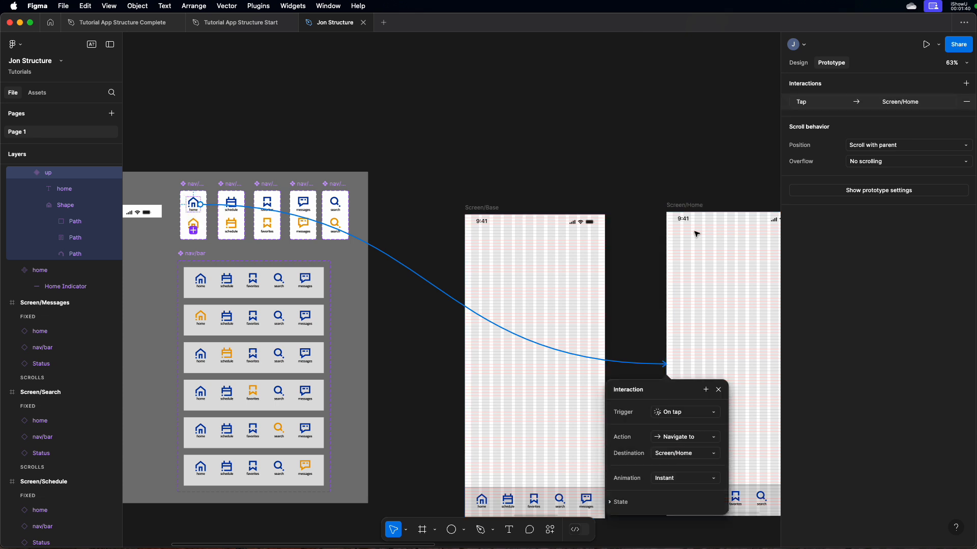
# Set the home link's animation to Dissolve with a duration of 100 ms, and close the interaction settings.
pyautogui.scroll(-2, 672, 209)
pyautogui.scroll(-2, 671, 209)
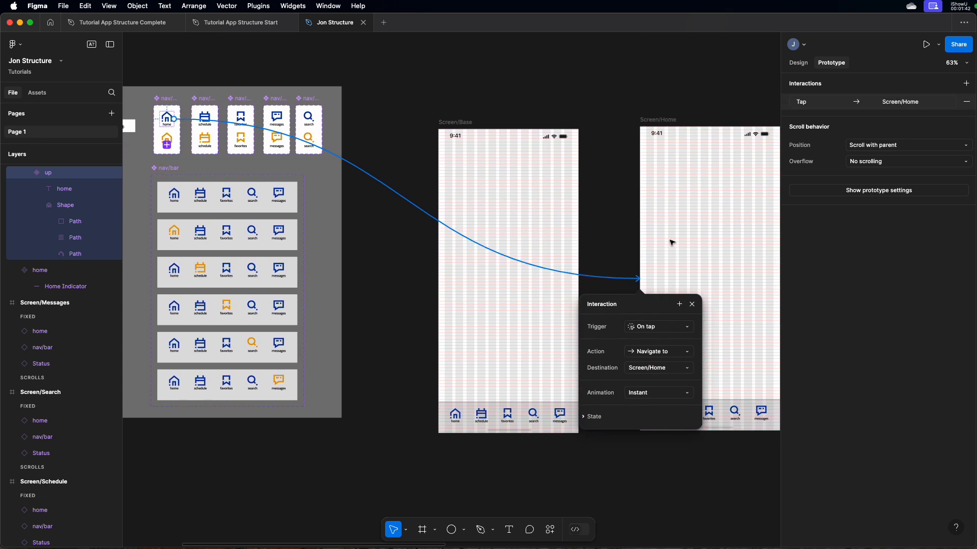
pyautogui.scroll(-4, 669, 243)
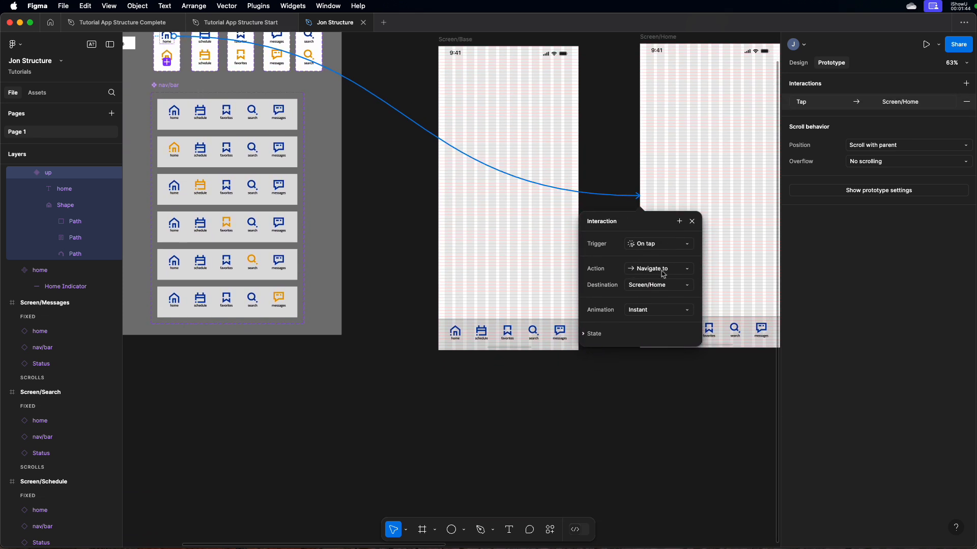
pyautogui.click(673, 314)
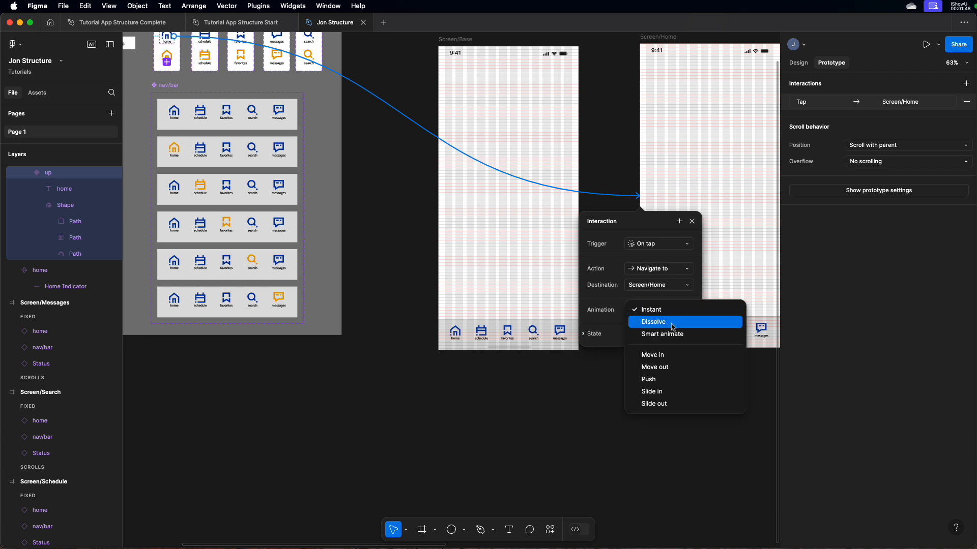
pyautogui.click(672, 322)
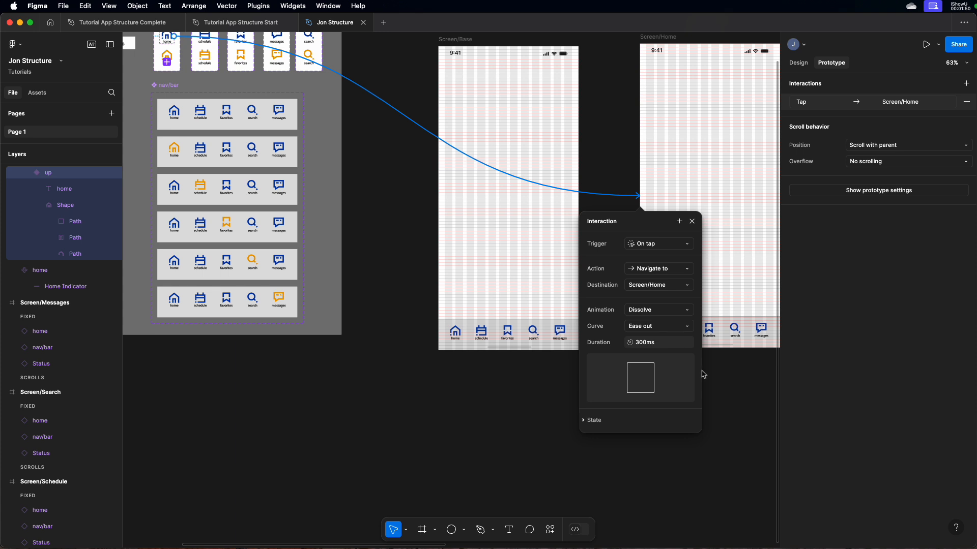
pyautogui.click(635, 343)
pyautogui.write('1')
pyautogui.click(693, 222)
pyautogui.scroll(5, 667, 275)
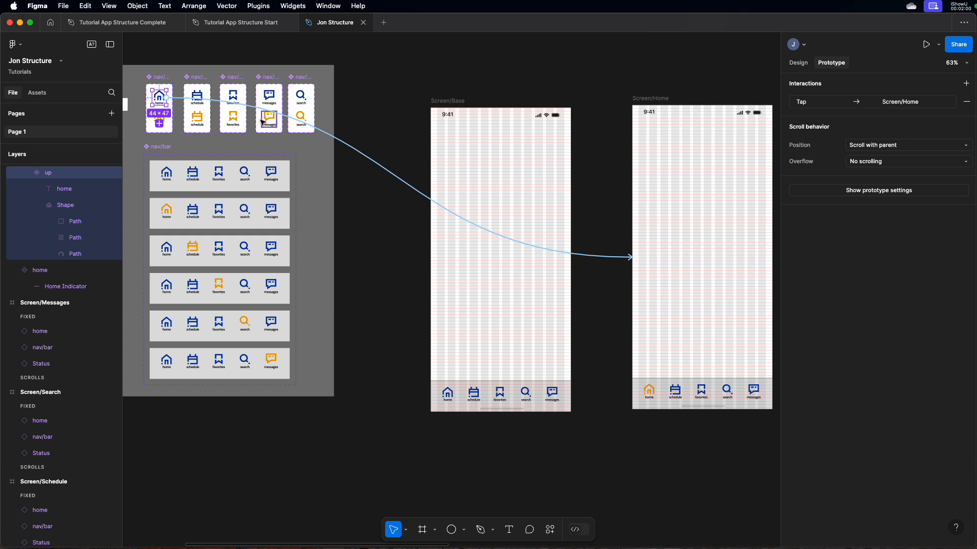
pyautogui.click(199, 102)
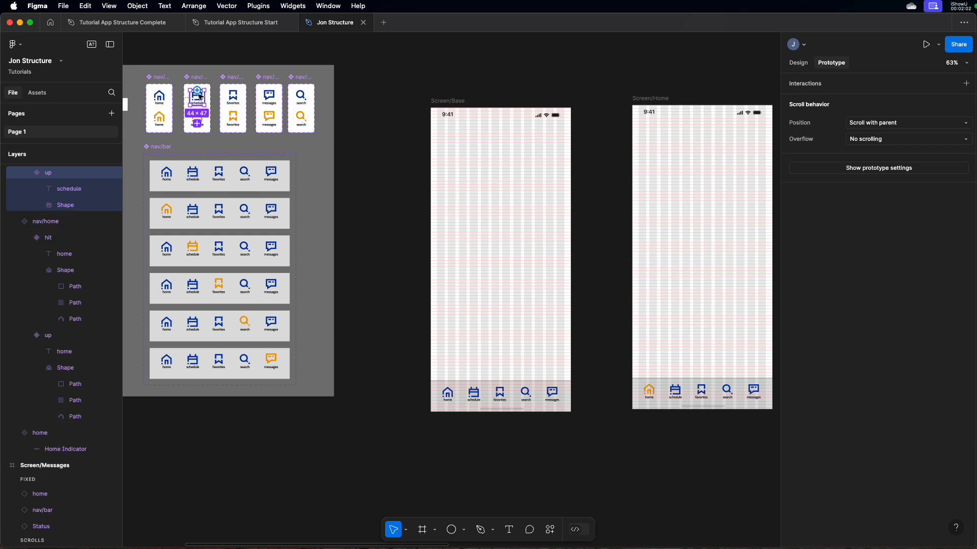
pyautogui.moveTo(204, 97)
pyautogui.mouseDown()
pyautogui.moveTo(548, 142)
pyautogui.moveTo(223, 112)
pyautogui.moveTo(199, 96)
pyautogui.mouseUp()
pyautogui.scroll(3, 414, 149)
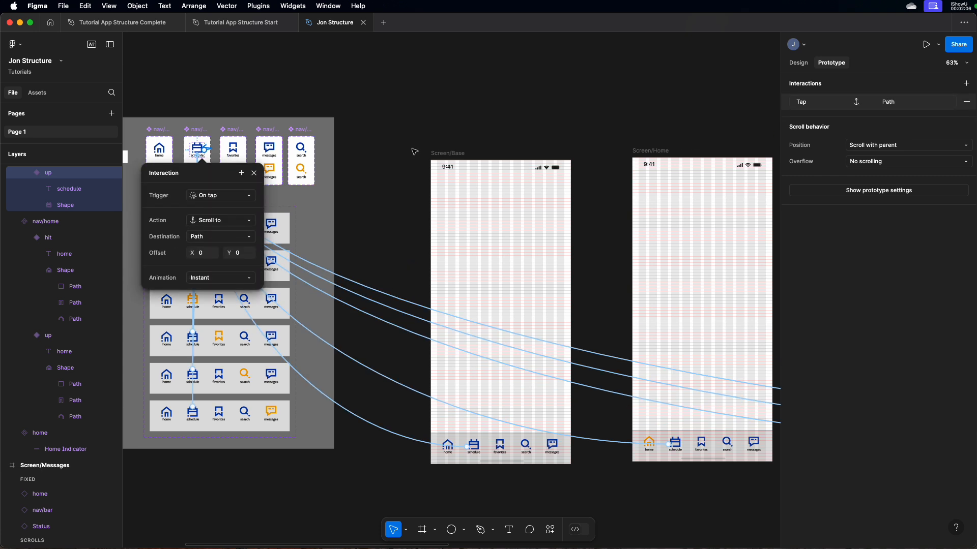
pyautogui.press('super+z')
# Add an on-tap prototype link from the up variant of the schedule icon component to Screen/Schedule.
pyautogui.scroll(-5, 414, 150)
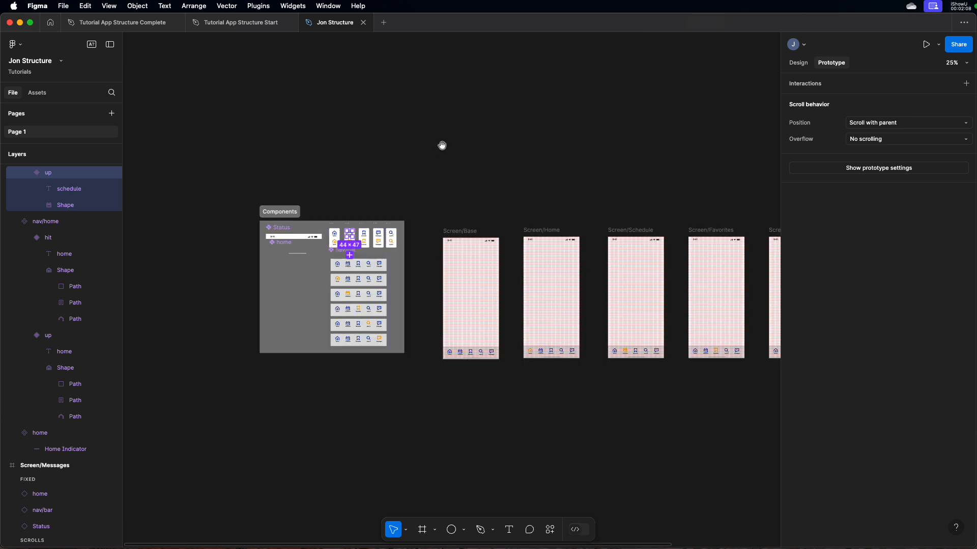
pyautogui.hscroll(3, 356, 204)
pyautogui.moveTo(272, 248); pyautogui.dragTo(544, 240)
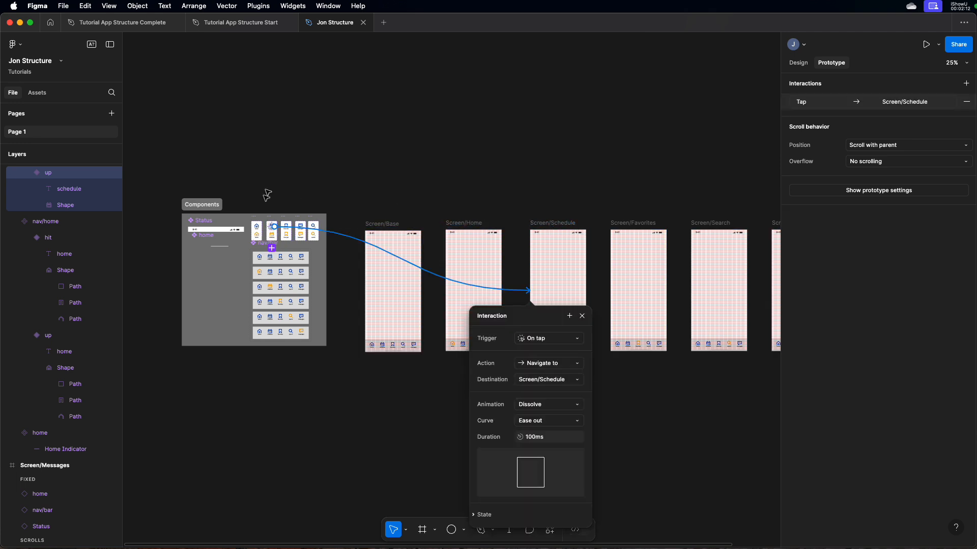
# Link the favorites icon's up variant to Screen/Favorites and the messages icon's up variant to Screen/Search, both on tap.
pyautogui.click(289, 229)
pyautogui.moveTo(291, 230); pyautogui.dragTo(634, 252)
pyautogui.click(304, 228)
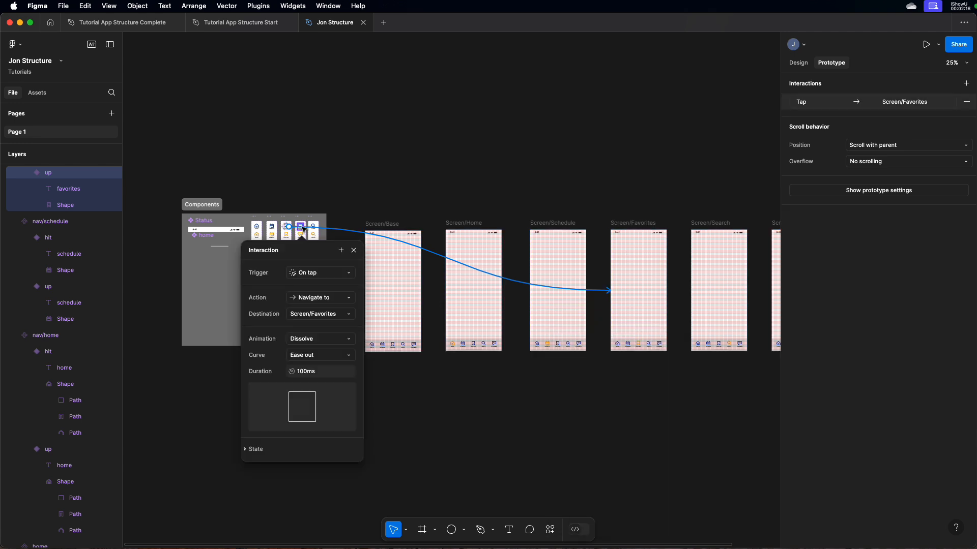
pyautogui.click(303, 228)
pyautogui.moveTo(303, 226); pyautogui.dragTo(720, 267)
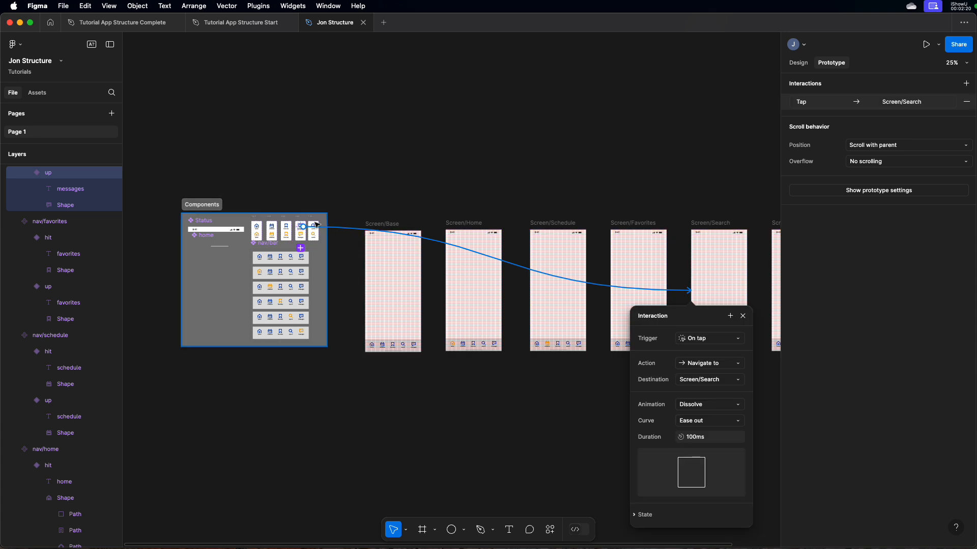
# Link the search icon's up variant to Screen/Messages with an on-tap interaction, and deselect it.
pyautogui.click(313, 227)
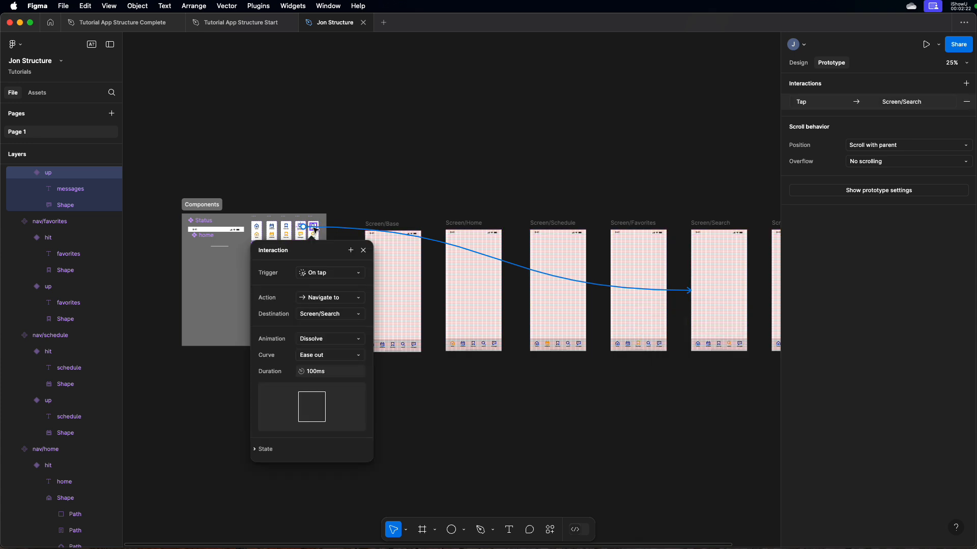
pyautogui.click(315, 234)
pyautogui.click(314, 224)
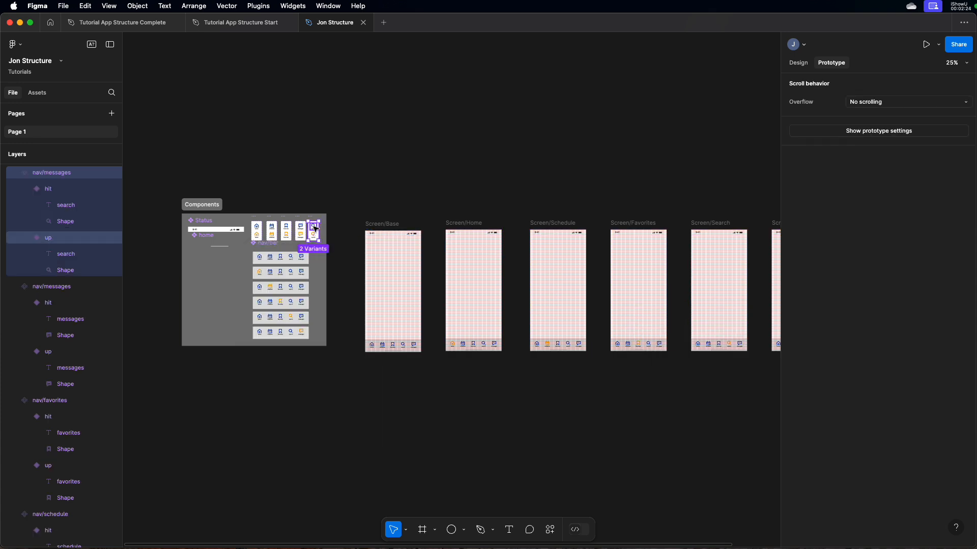
pyautogui.click(315, 227)
pyautogui.moveTo(320, 230); pyautogui.dragTo(713, 260)
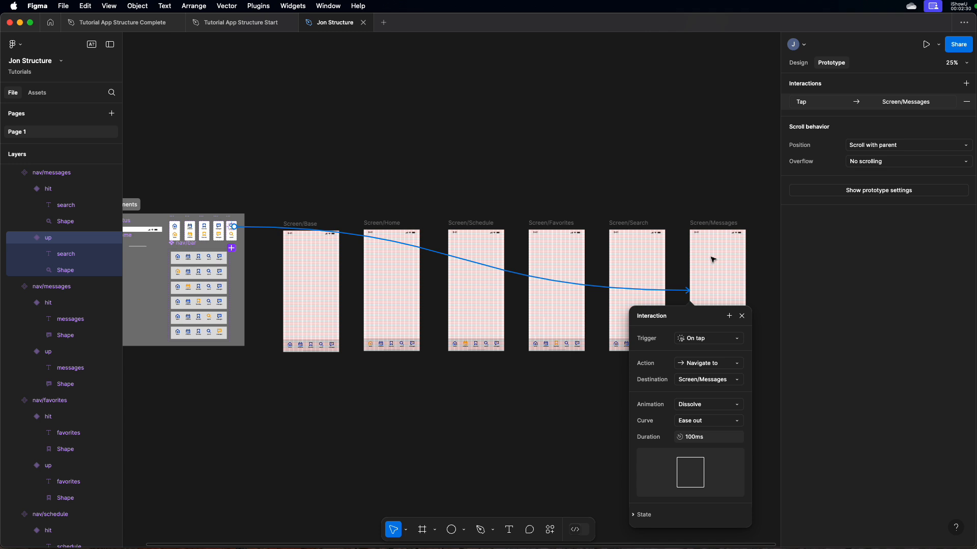
pyautogui.click(627, 173)
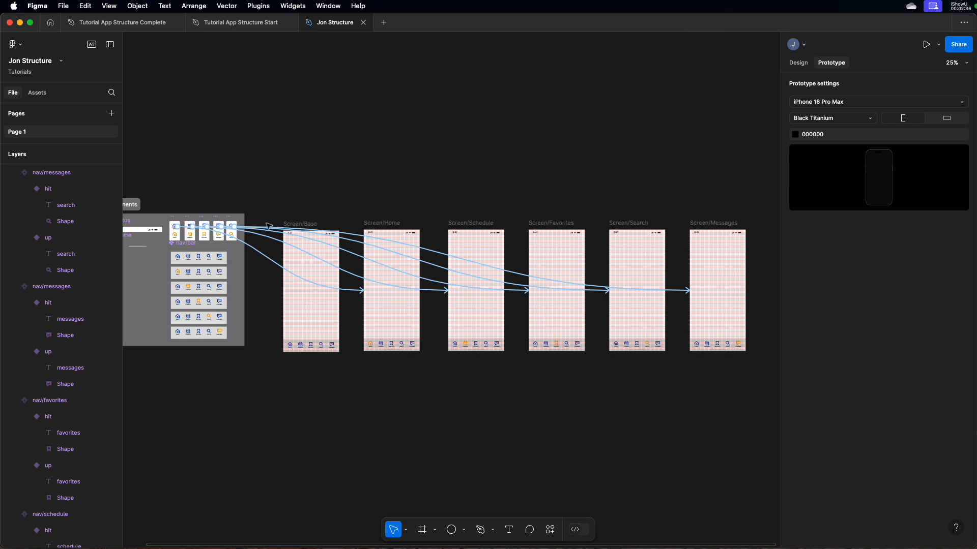
# Review the prototype connections of Screen/Home and the other screens, and check the schedule icon's up variant.
pyautogui.hscroll(-4, 244, 216)
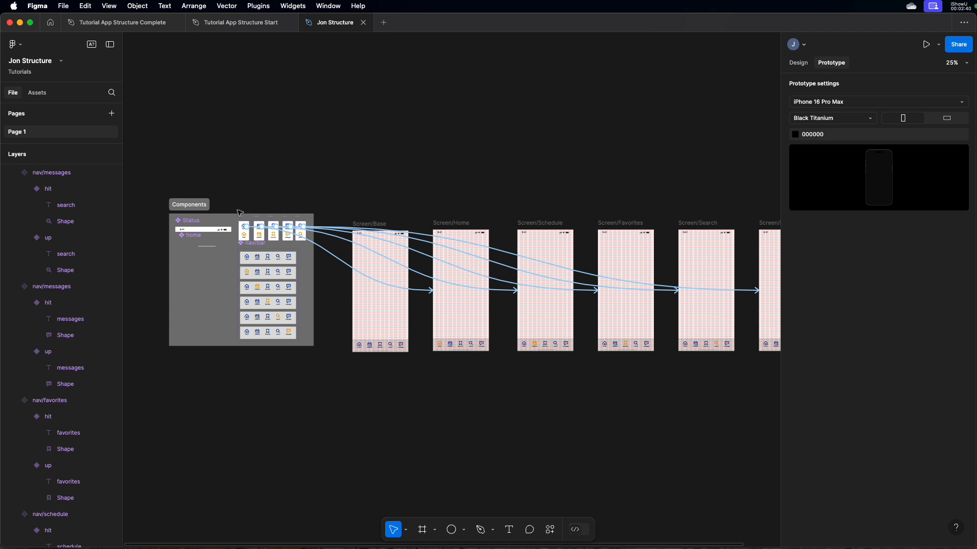
pyautogui.click(450, 224)
pyautogui.hscroll(5, 691, 332)
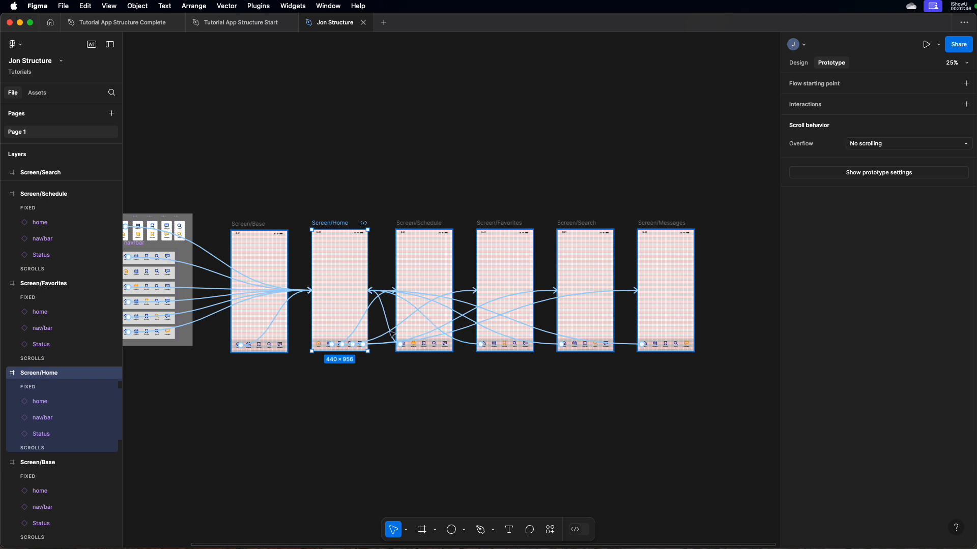
pyautogui.hscroll(-3, 329, 334)
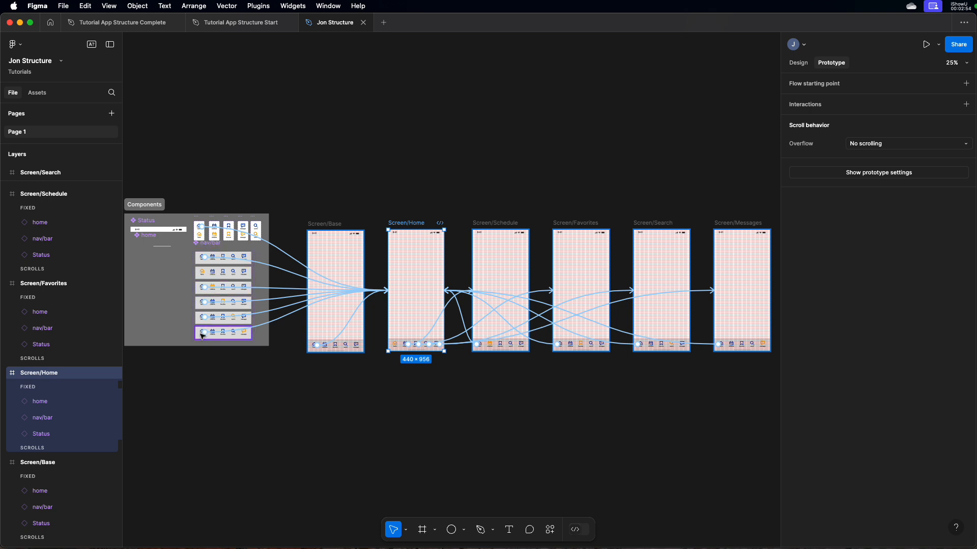
pyautogui.click(214, 229)
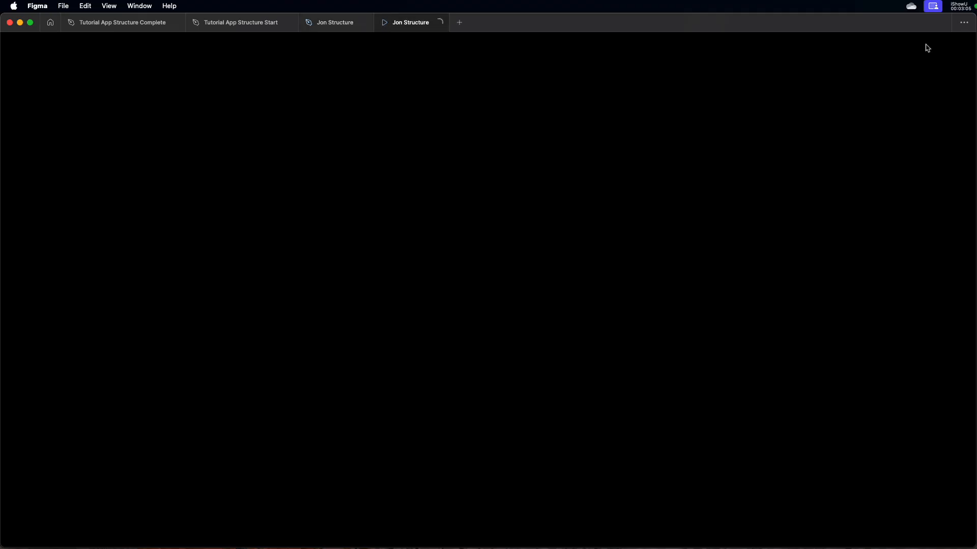
# Preview the prototype and test the home, schedule, favorites, search and messages icons in the nav bar.
pyautogui.click(927, 45)
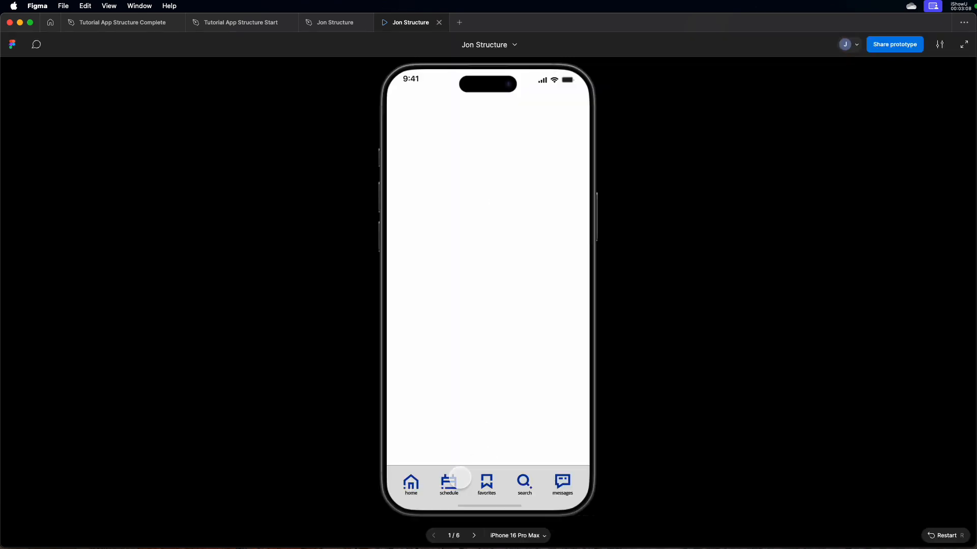
pyautogui.click(532, 480)
pyautogui.click(489, 483)
pyautogui.click(450, 482)
pyautogui.click(418, 483)
pyautogui.click(485, 481)
pyautogui.click(525, 482)
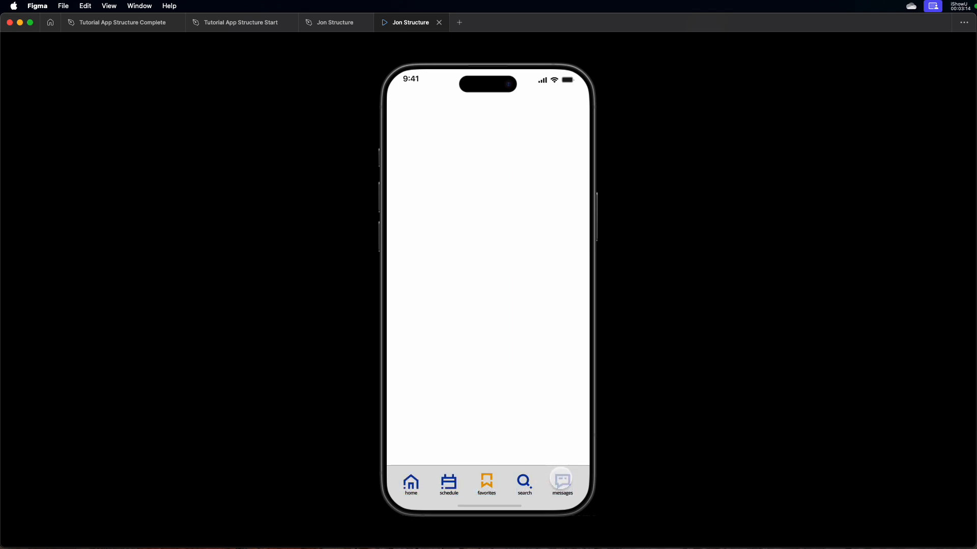
pyautogui.click(562, 478)
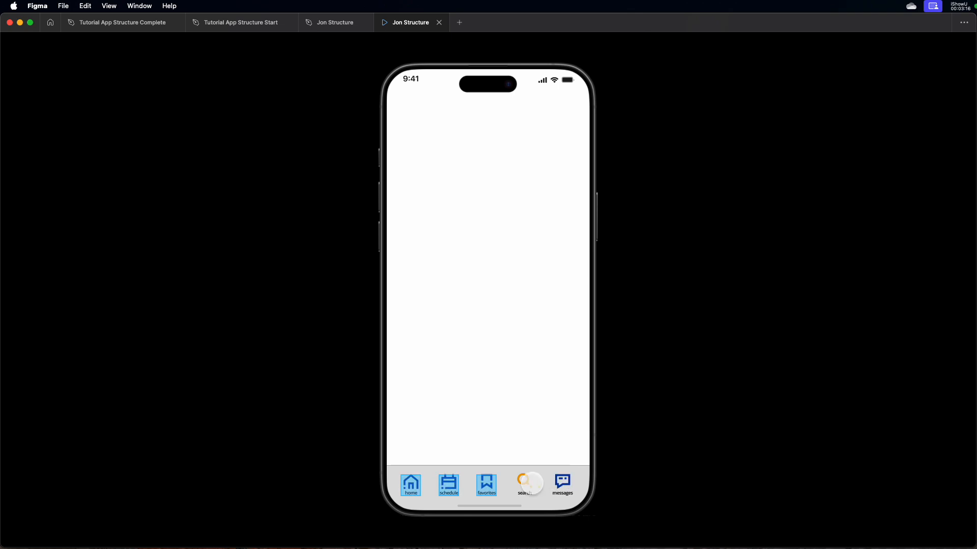
pyautogui.click(526, 486)
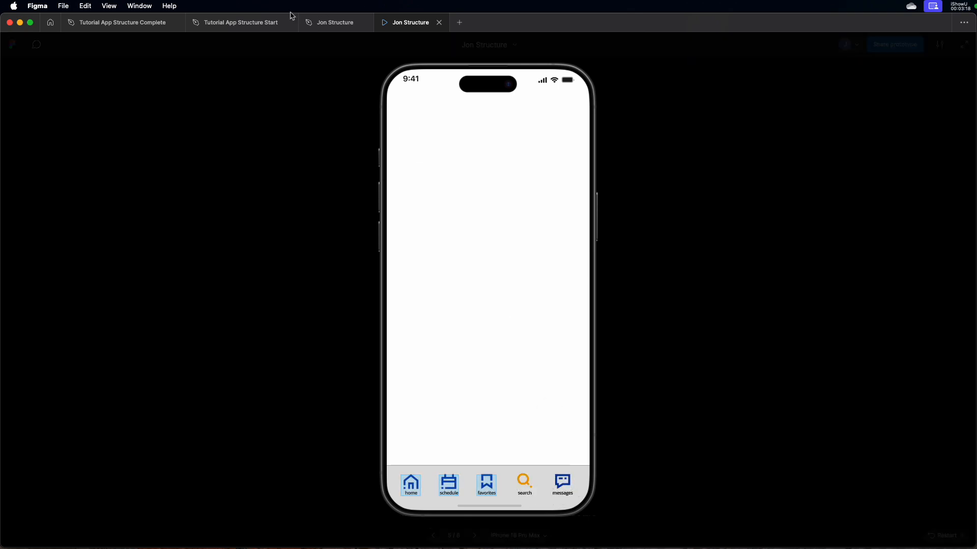
# Return to the Jon Structure design file and change the messages icon's up variant link destination to Screen/Messages.
pyautogui.click(336, 22)
pyautogui.hscroll(-2, 234, 203)
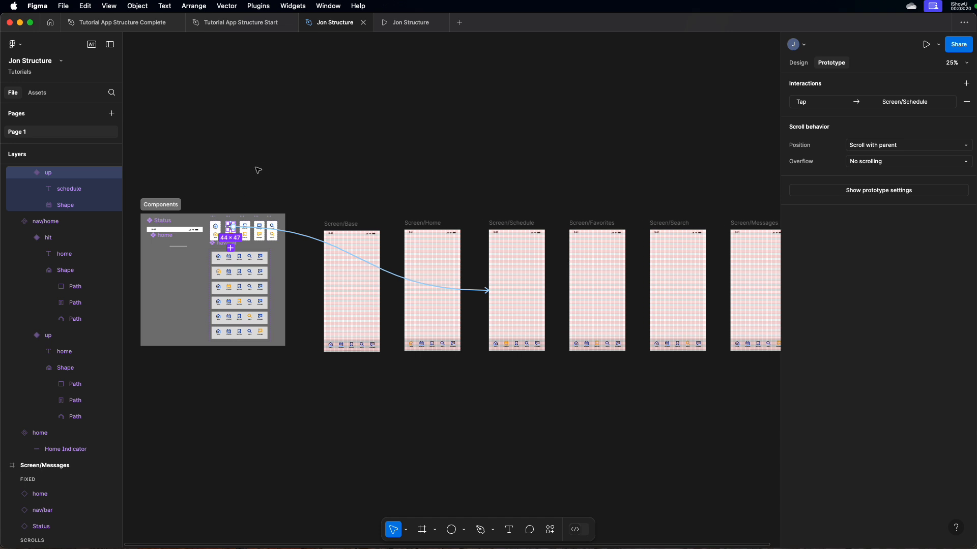
pyautogui.press('z')
pyautogui.moveTo(223, 212); pyautogui.dragTo(478, 317)
pyautogui.moveTo(183, 186); pyautogui.dragTo(298, 189)
pyautogui.click(298, 189)
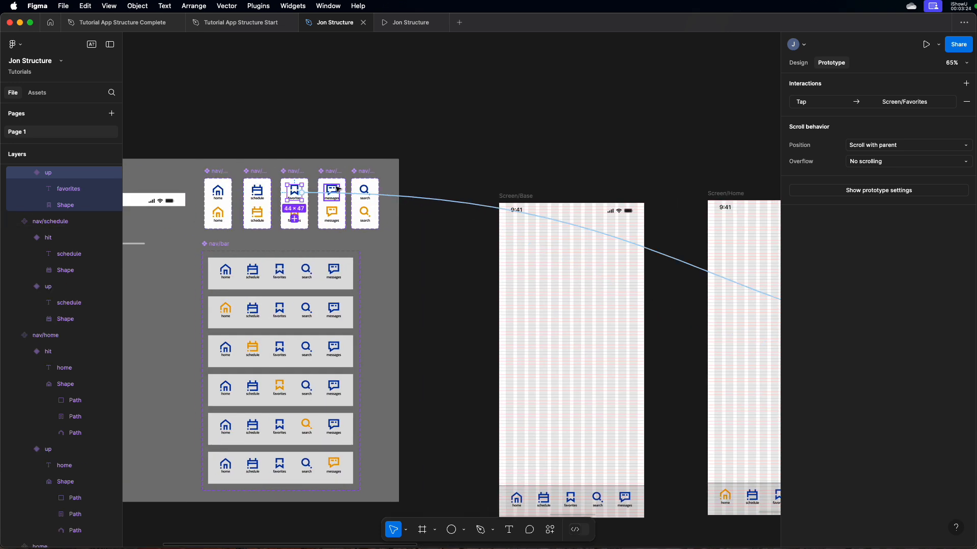
pyautogui.click(331, 188)
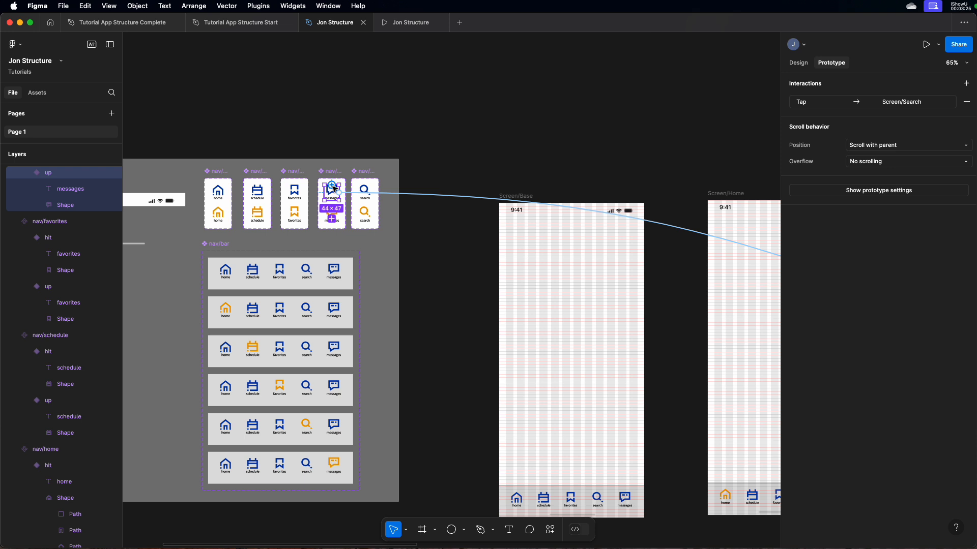
pyautogui.click(421, 197)
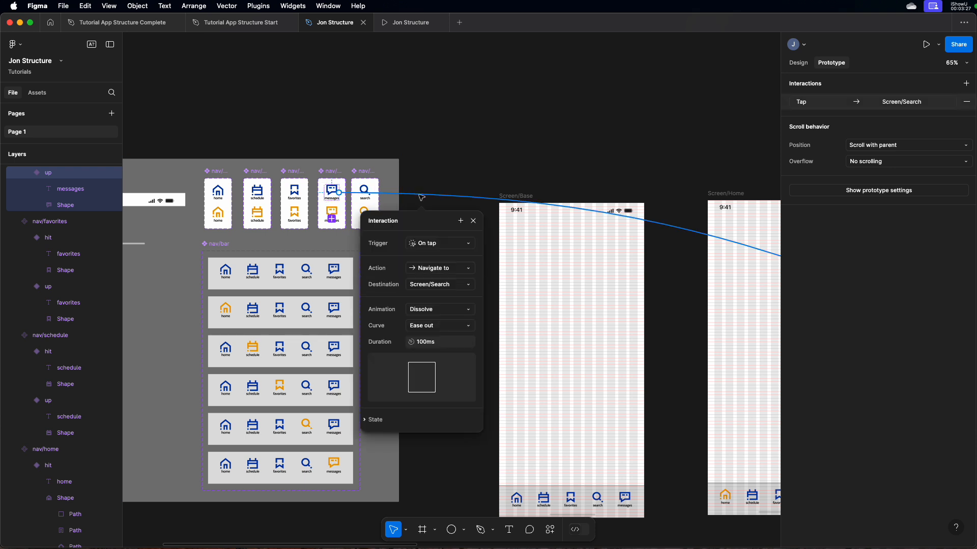
pyautogui.click(446, 288)
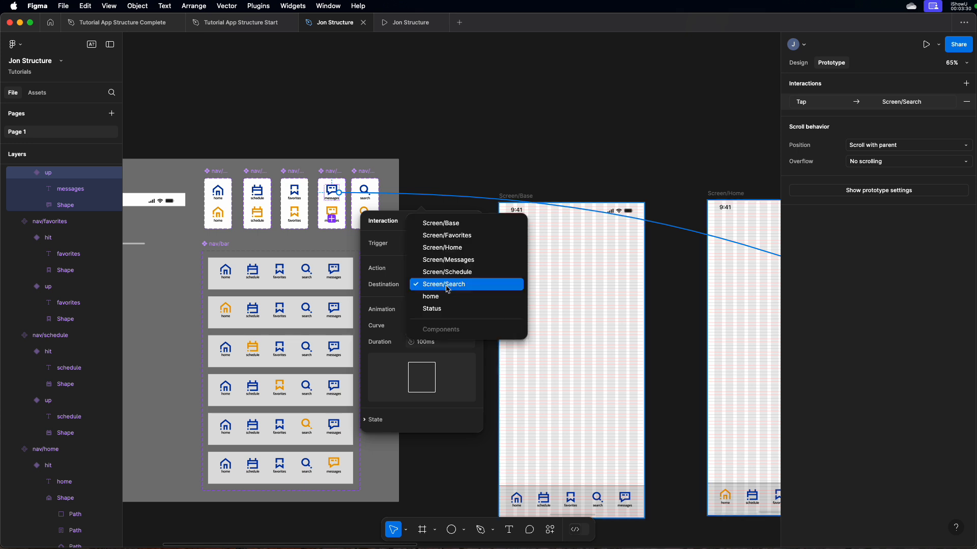
pyautogui.click(449, 260)
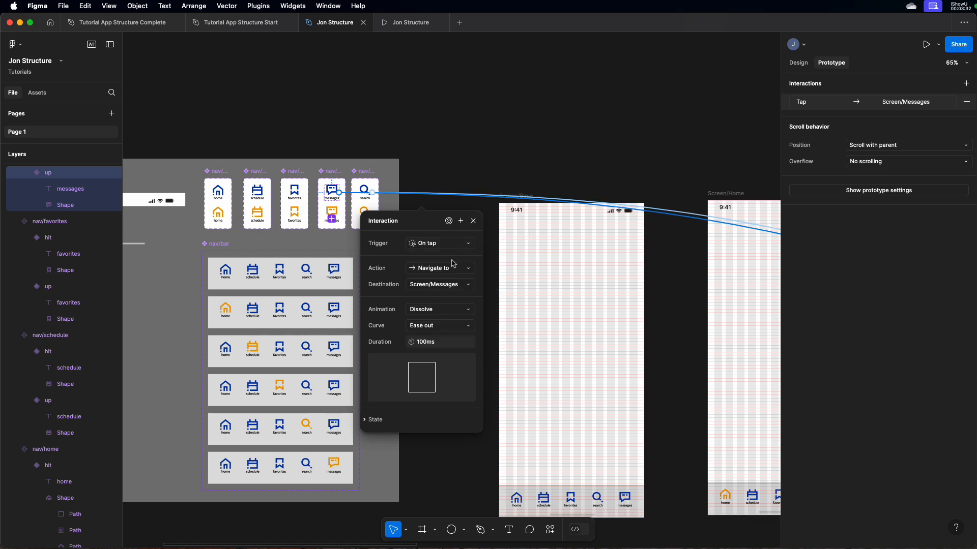
# Change the destination of the search icon's up variant link to Screen/Search, and deselect it.
pyautogui.click(366, 197)
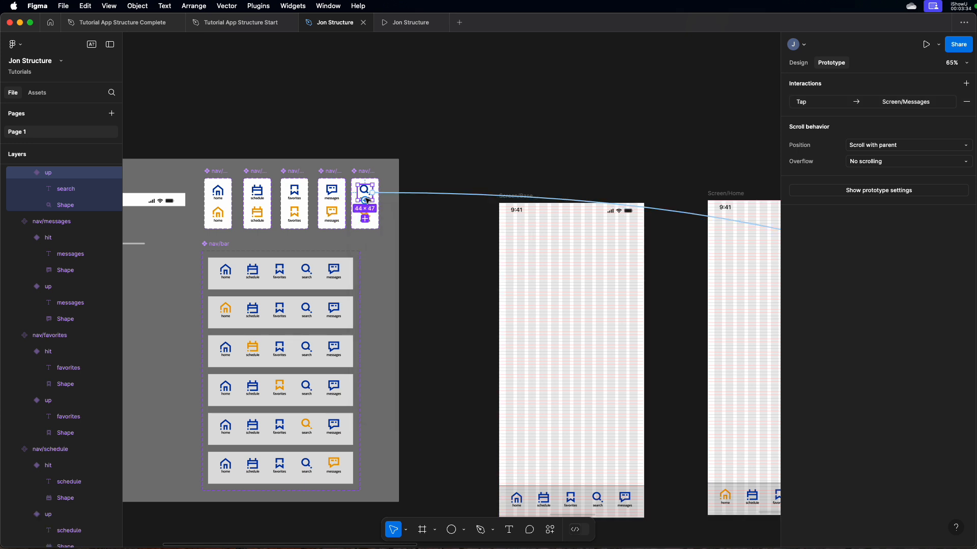
pyautogui.click(388, 194)
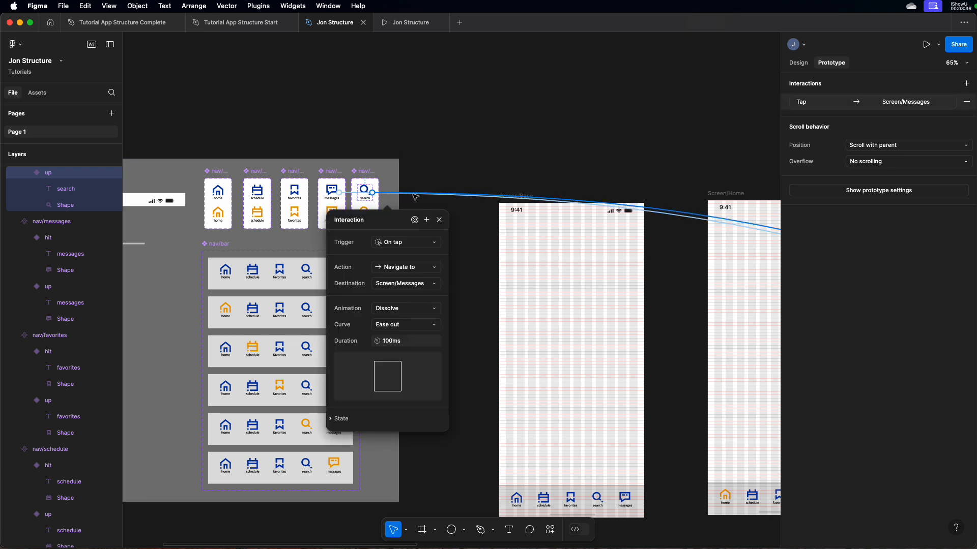
pyautogui.click(422, 286)
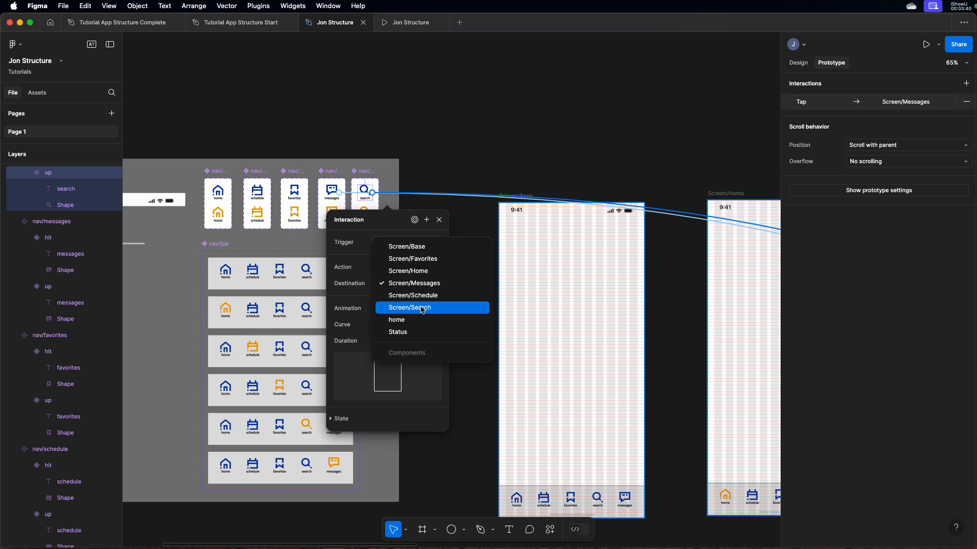
pyautogui.click(421, 308)
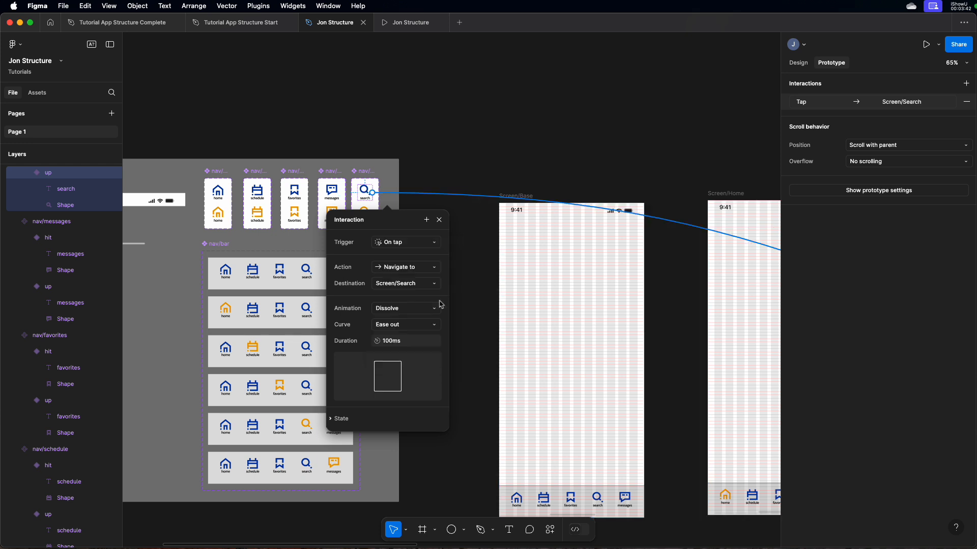
pyautogui.click(475, 154)
# Run the prototype preview again to check the corrected navigation, and return to the design file.
pyautogui.hscroll(5, 509, 159)
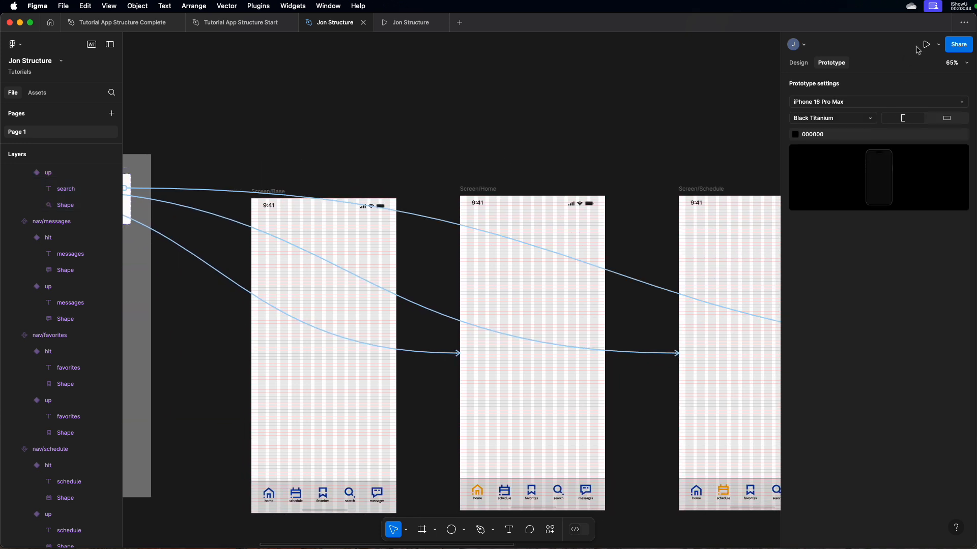
pyautogui.click(926, 45)
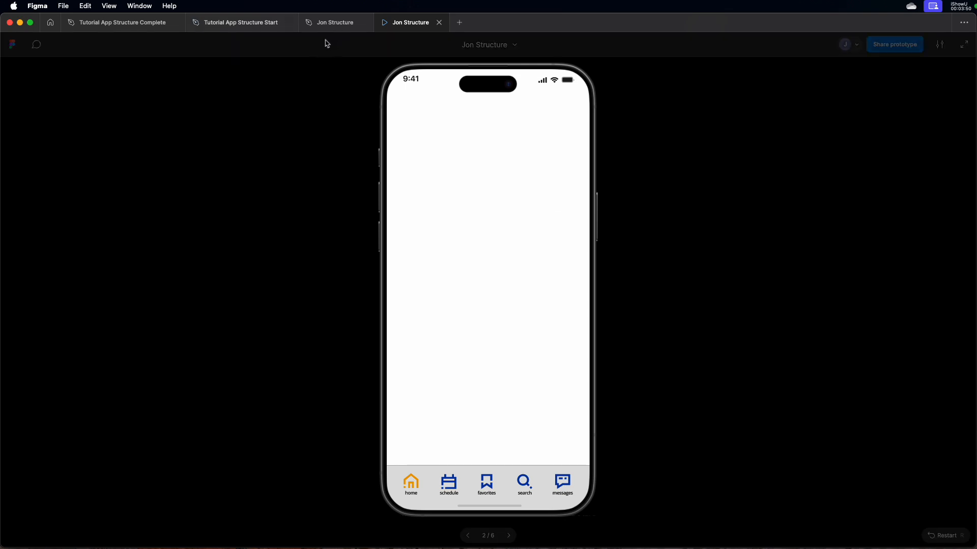
pyautogui.click(333, 22)
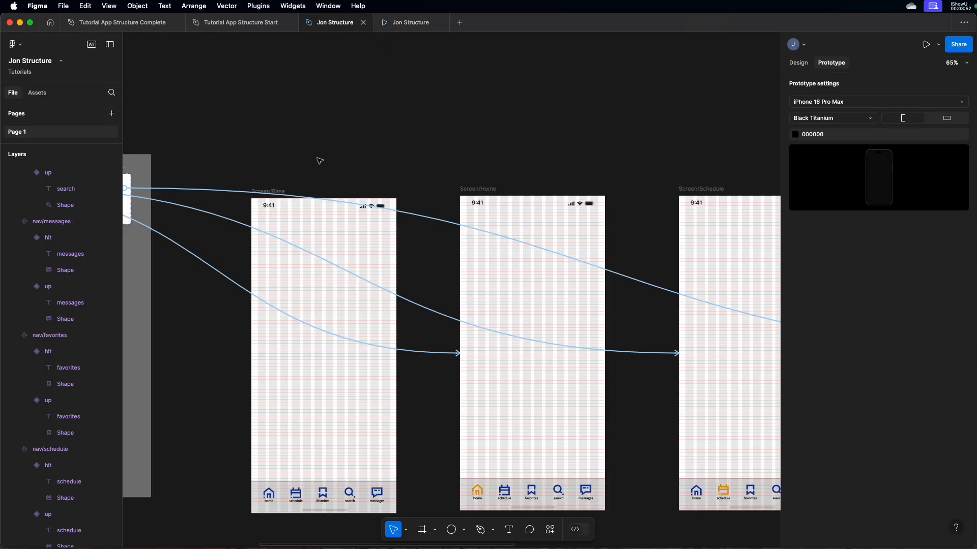
# Examine the icon components and the nav/bar variants, including the links carried by the home variant.
pyautogui.hotkey('shift', '1')
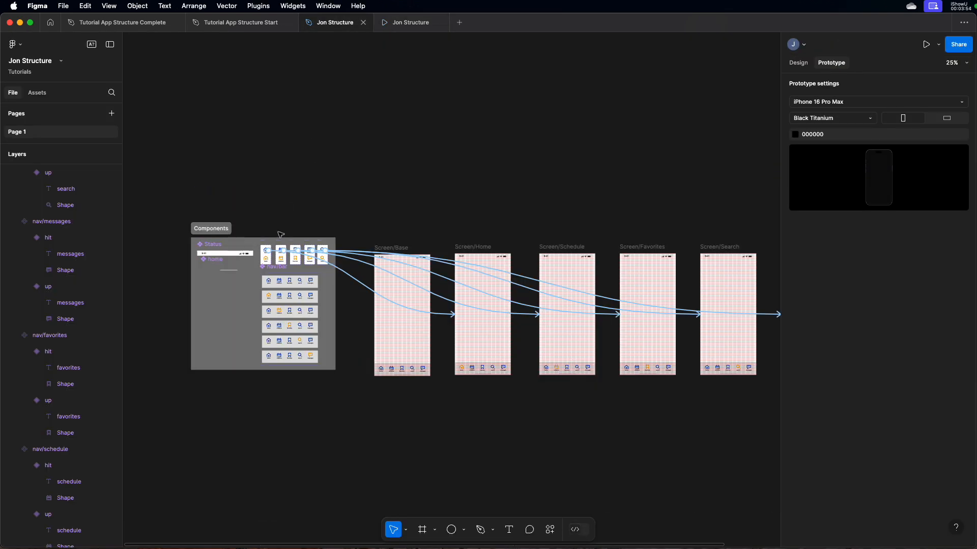
pyautogui.scroll(10, 276, 252)
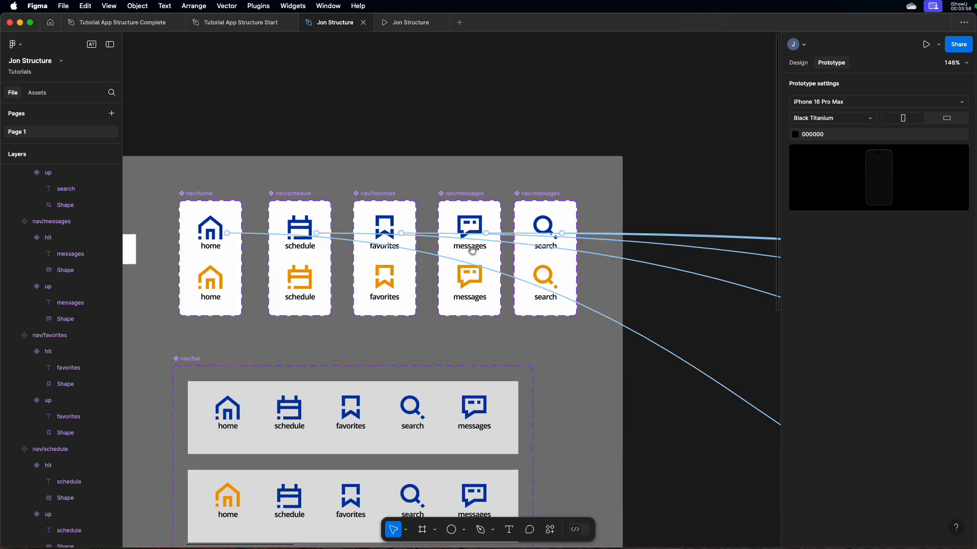
pyautogui.hscroll(-5, 340, 266)
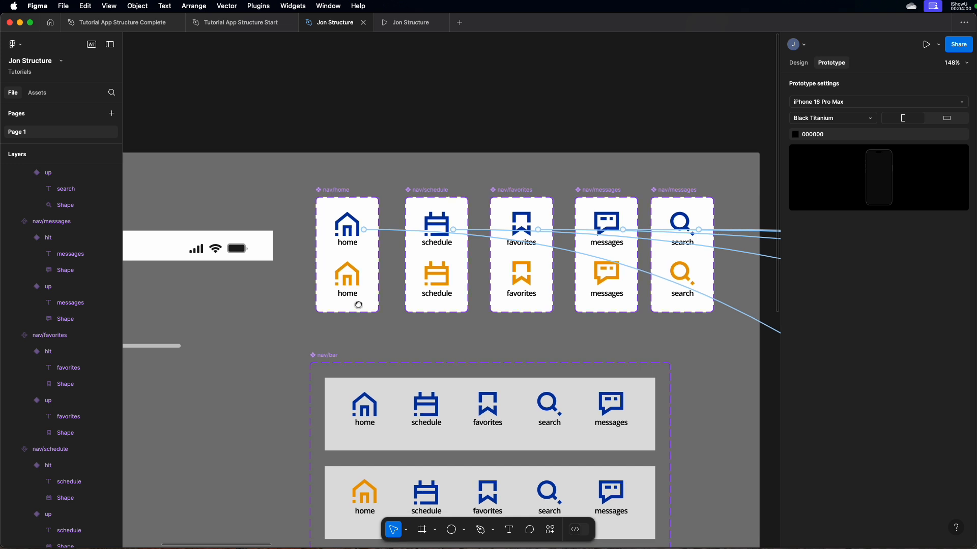
pyautogui.scroll(-10, 316, 270)
pyautogui.moveTo(296, 65); pyautogui.dragTo(281, 54)
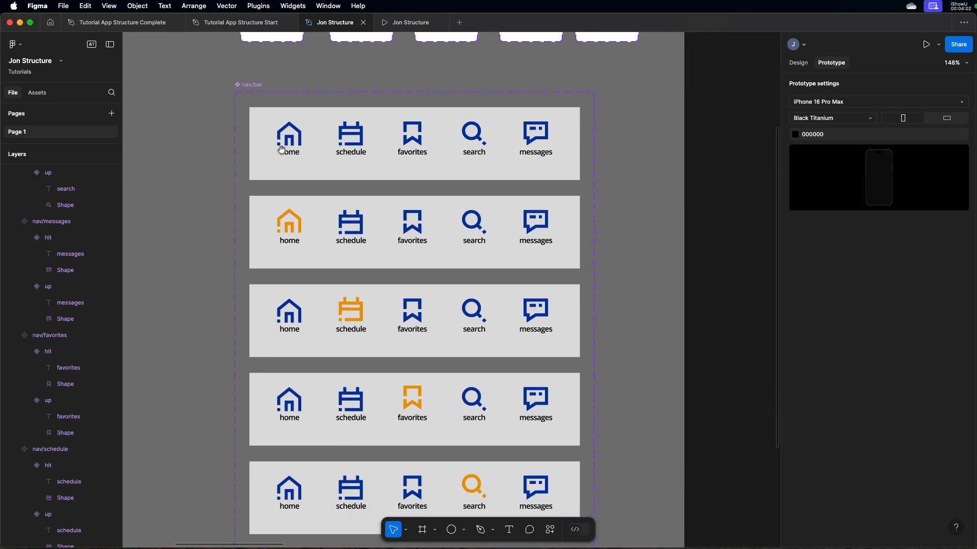
pyautogui.click(294, 221)
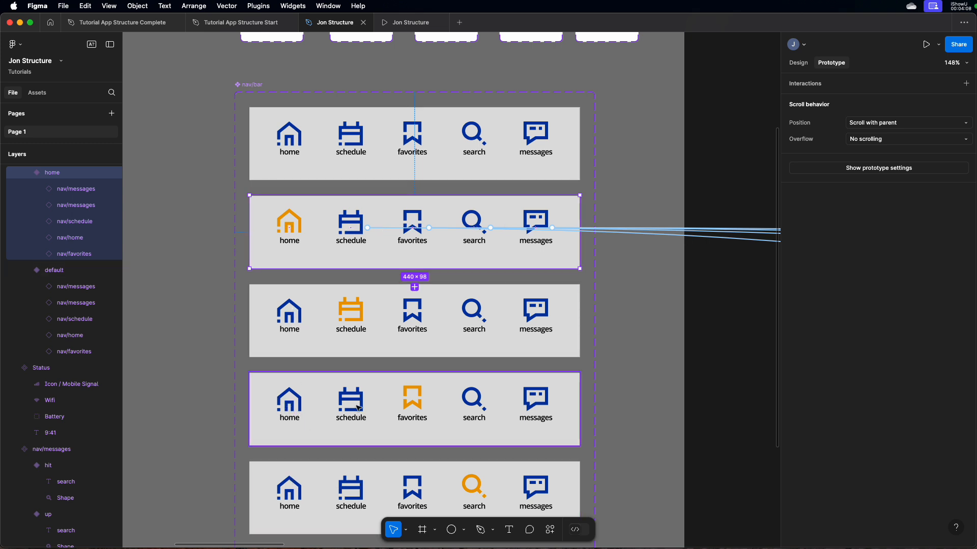
pyautogui.scroll(-3, 335, 326)
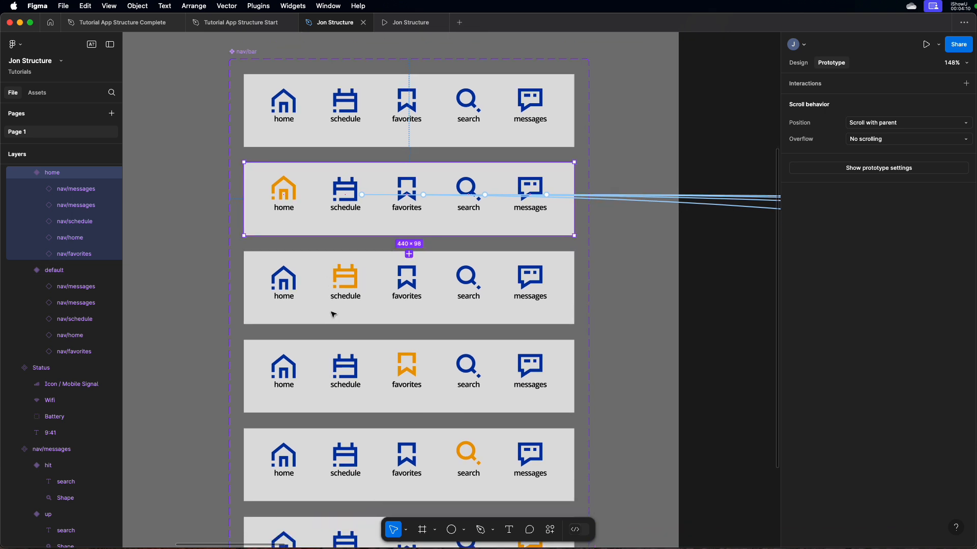
pyautogui.scroll(2, 344, 336)
pyautogui.hscroll(3, 345, 334)
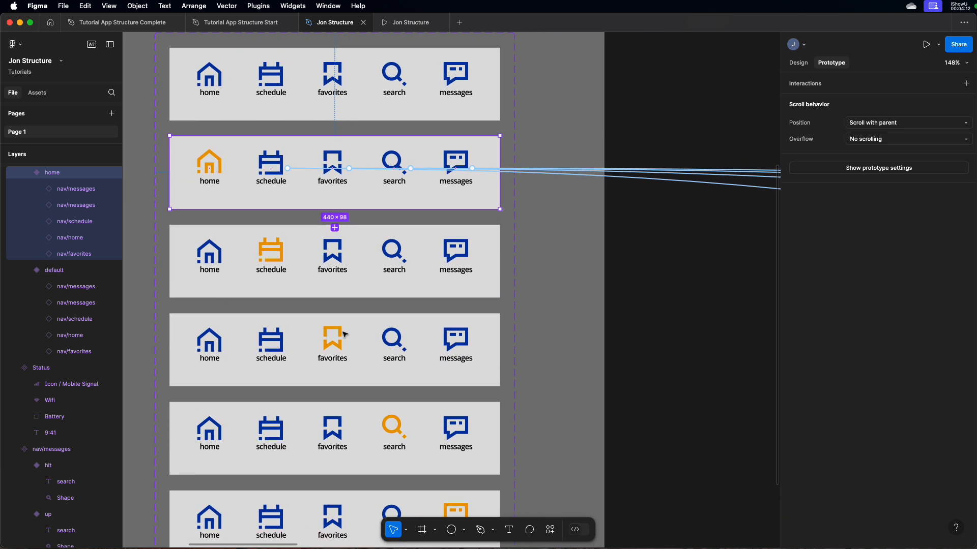
pyautogui.press('super+minus')
pyautogui.press('super+minus')
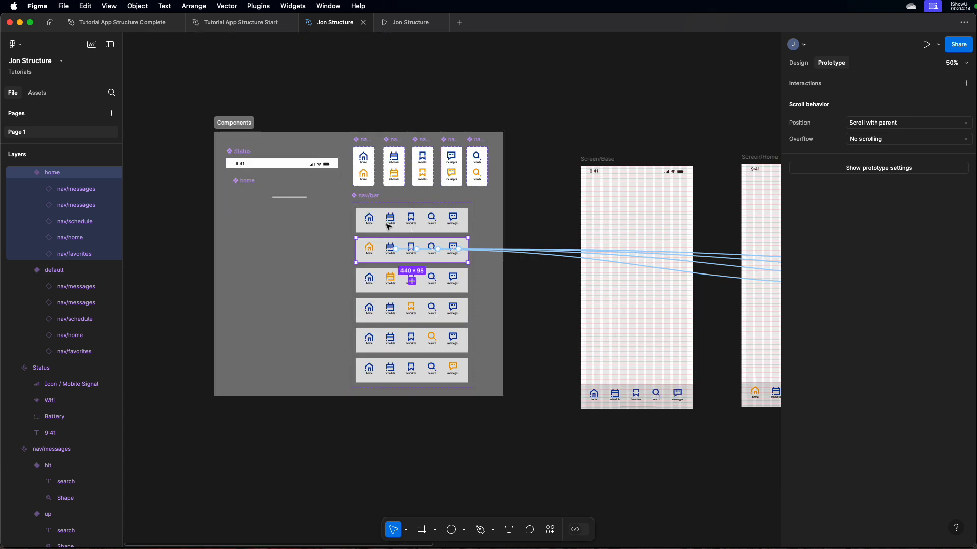
# Trace the prototype links from the icon components across to the app screens.
pyautogui.click(535, 133)
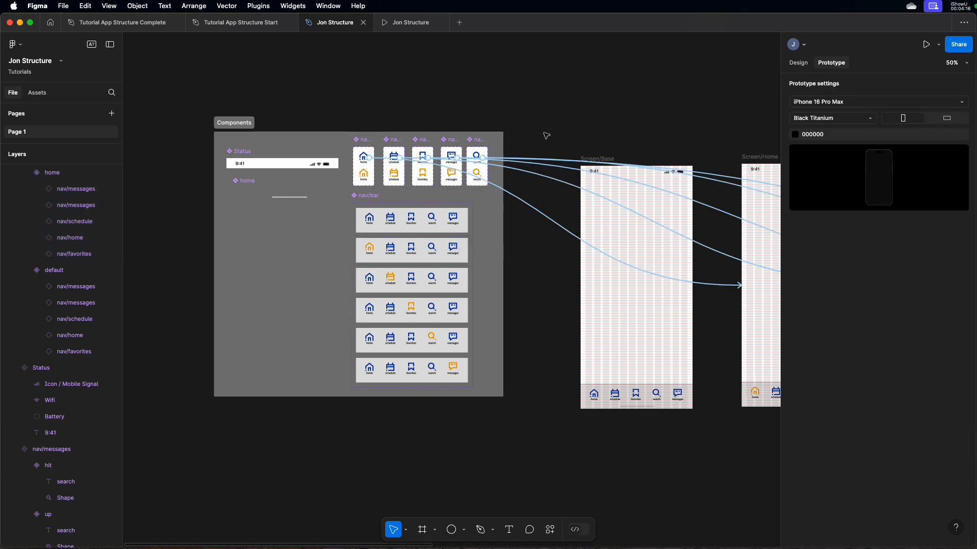
pyautogui.hscroll(15, 536, 134)
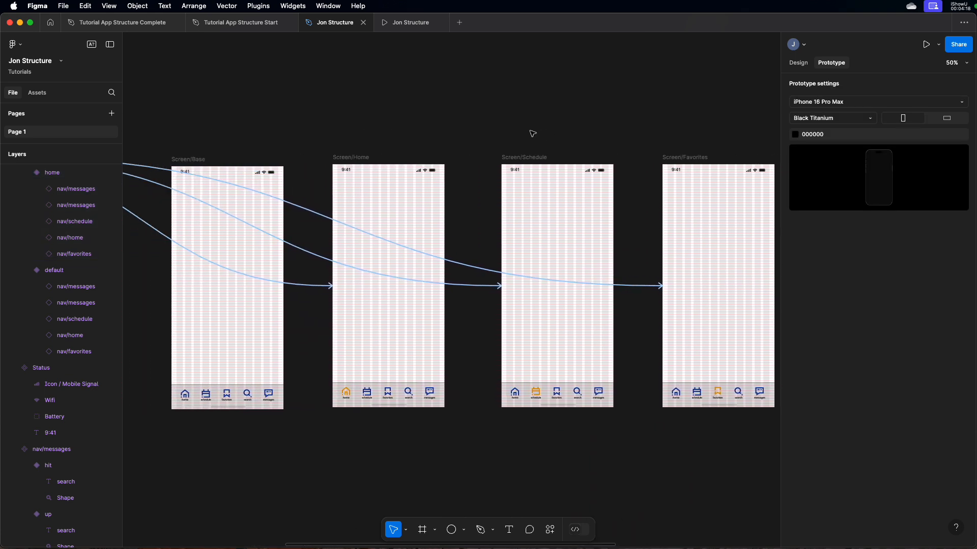
pyautogui.hscroll(-14, 533, 133)
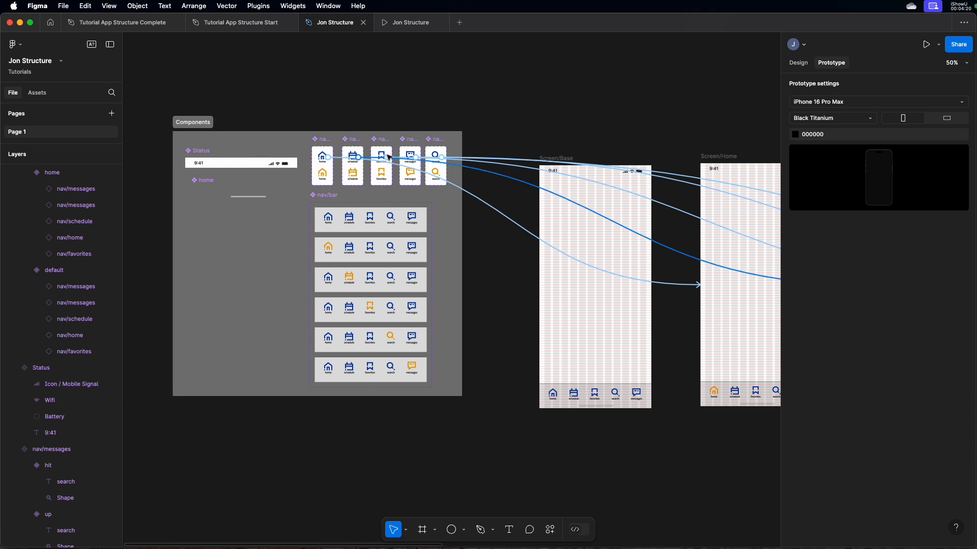
pyautogui.hscroll(3, 488, 202)
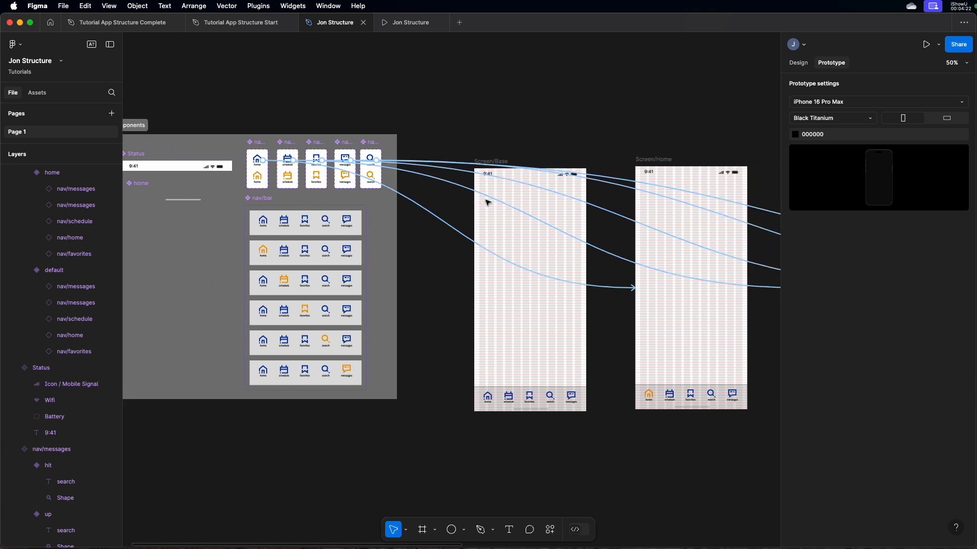
pyautogui.hscroll(6, 488, 202)
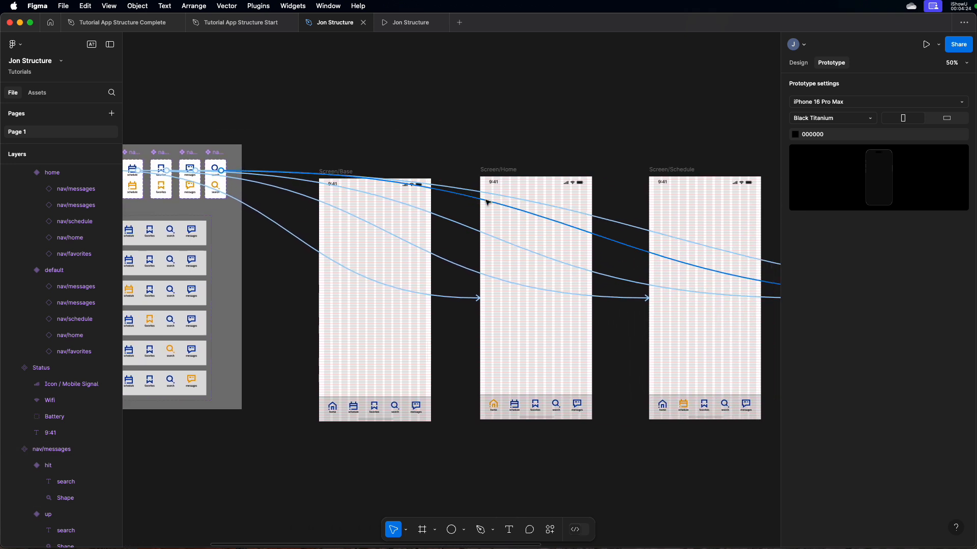
pyautogui.hscroll(11, 487, 203)
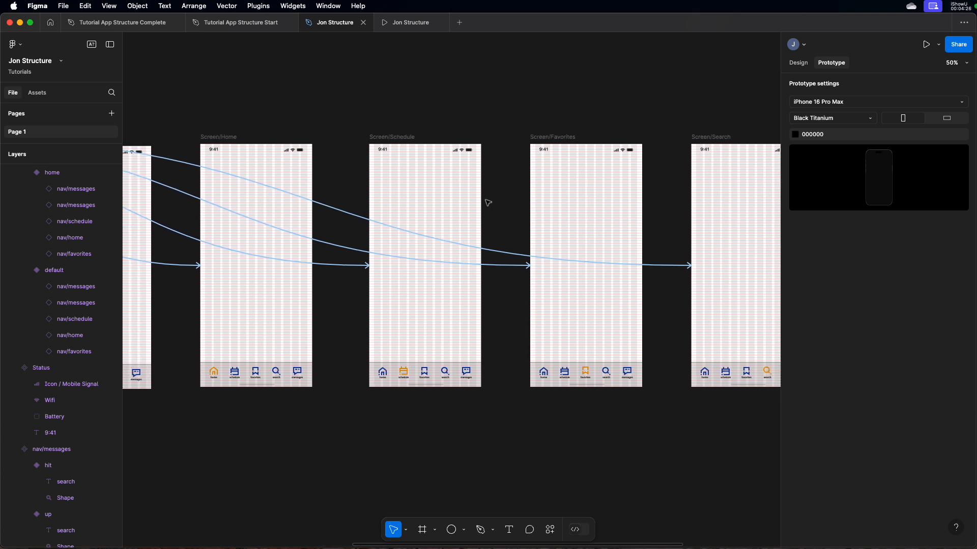